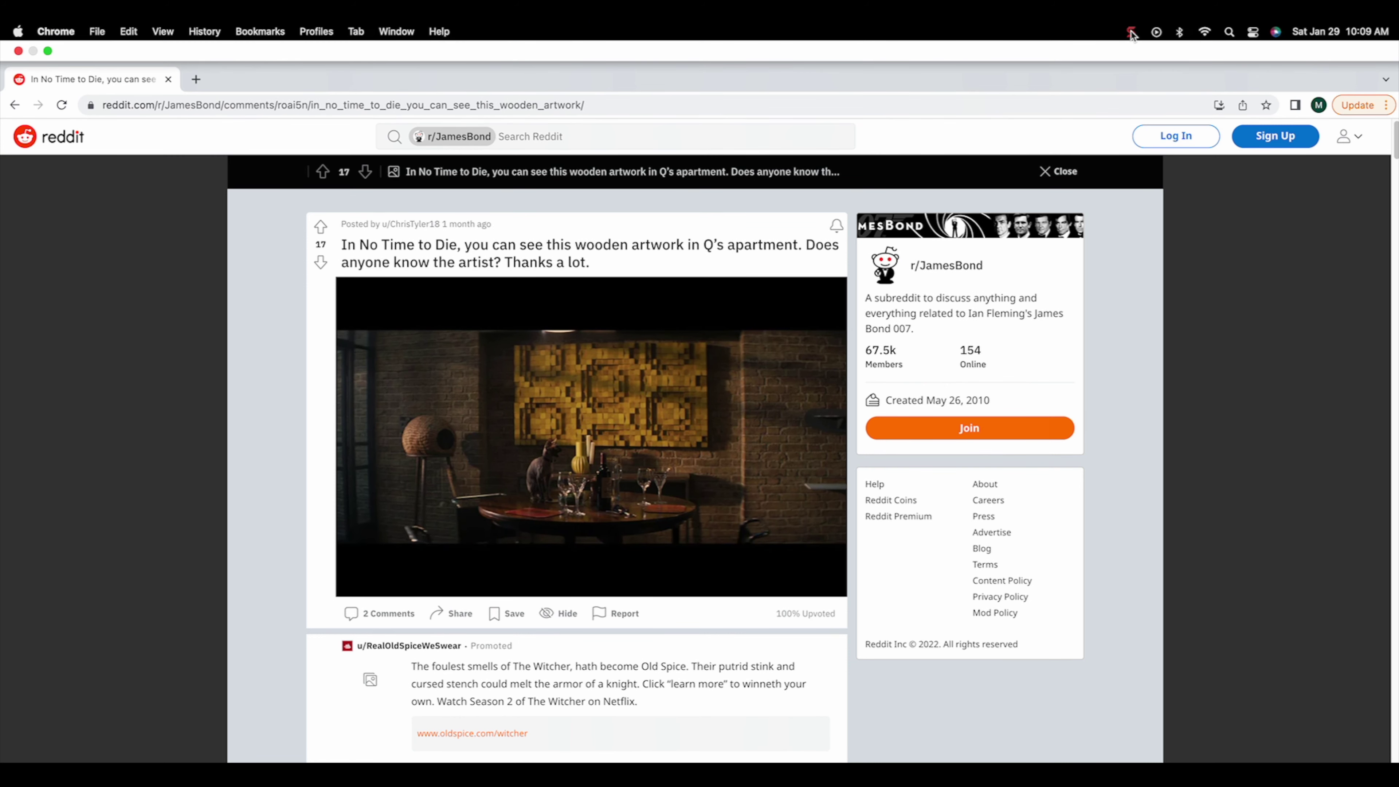
Switch browser tabs away from Reddit to reach SketchUp's Plans and Pricing page.
left_click(1131, 33)
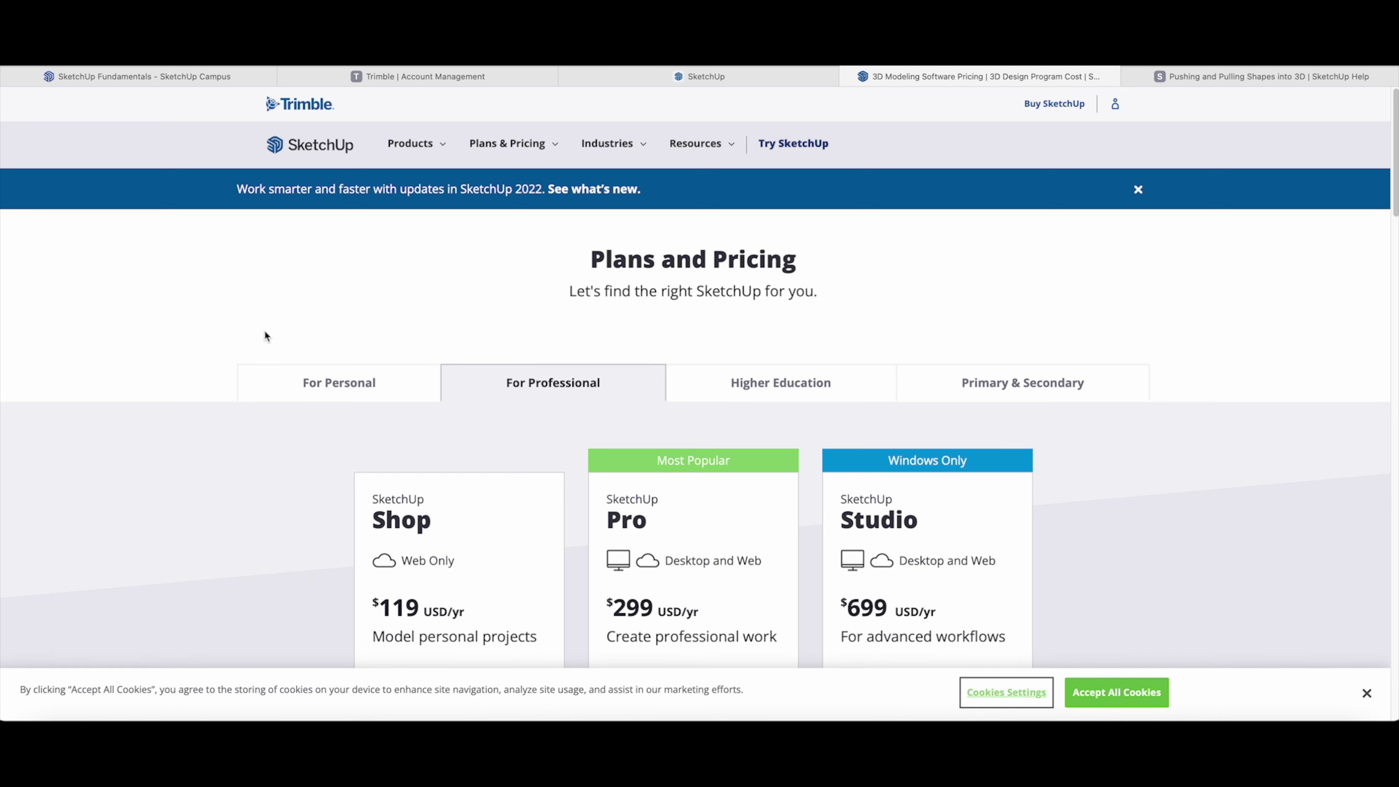
Show the For Personal plans and scroll down to the FREE web-only tier.
left_click(328, 389)
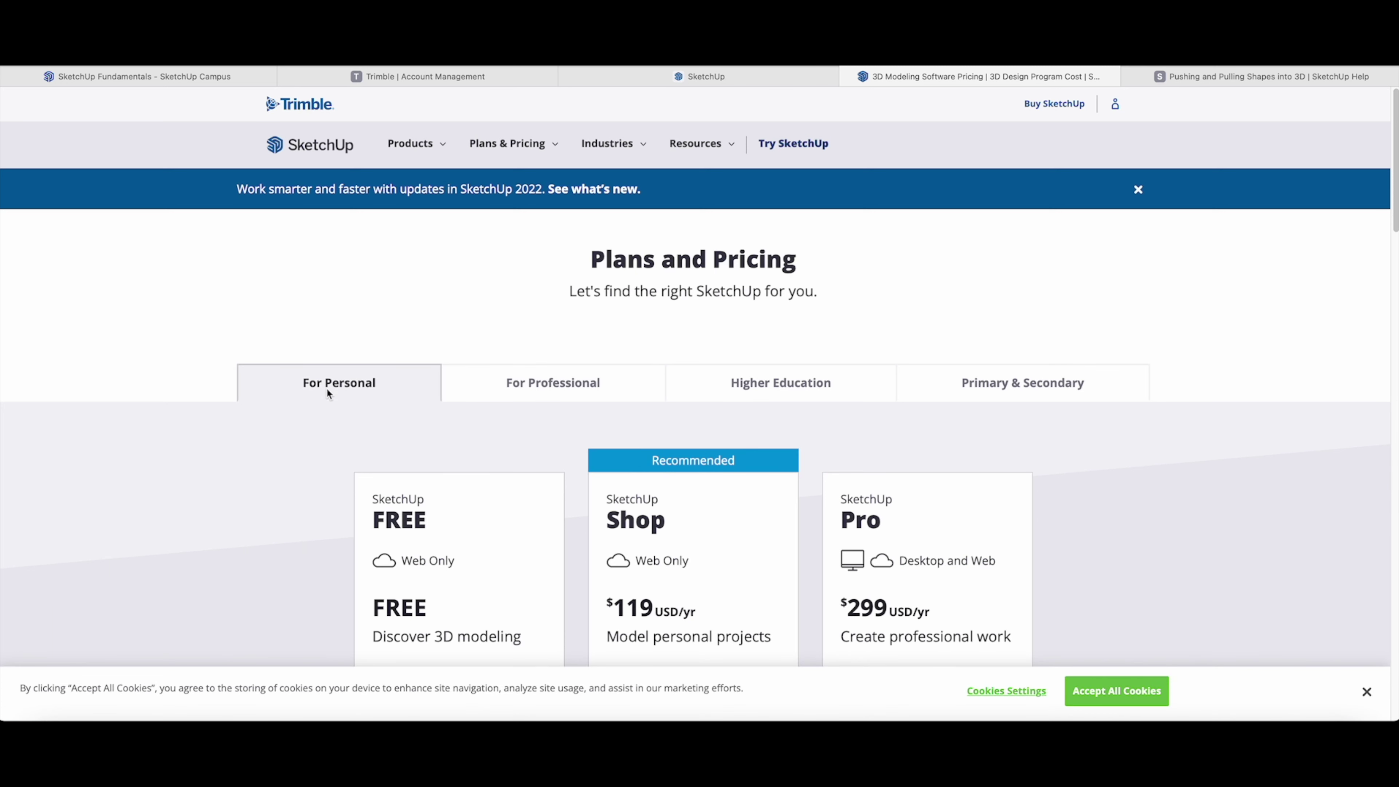
scroll(297, 548, "down", 3)
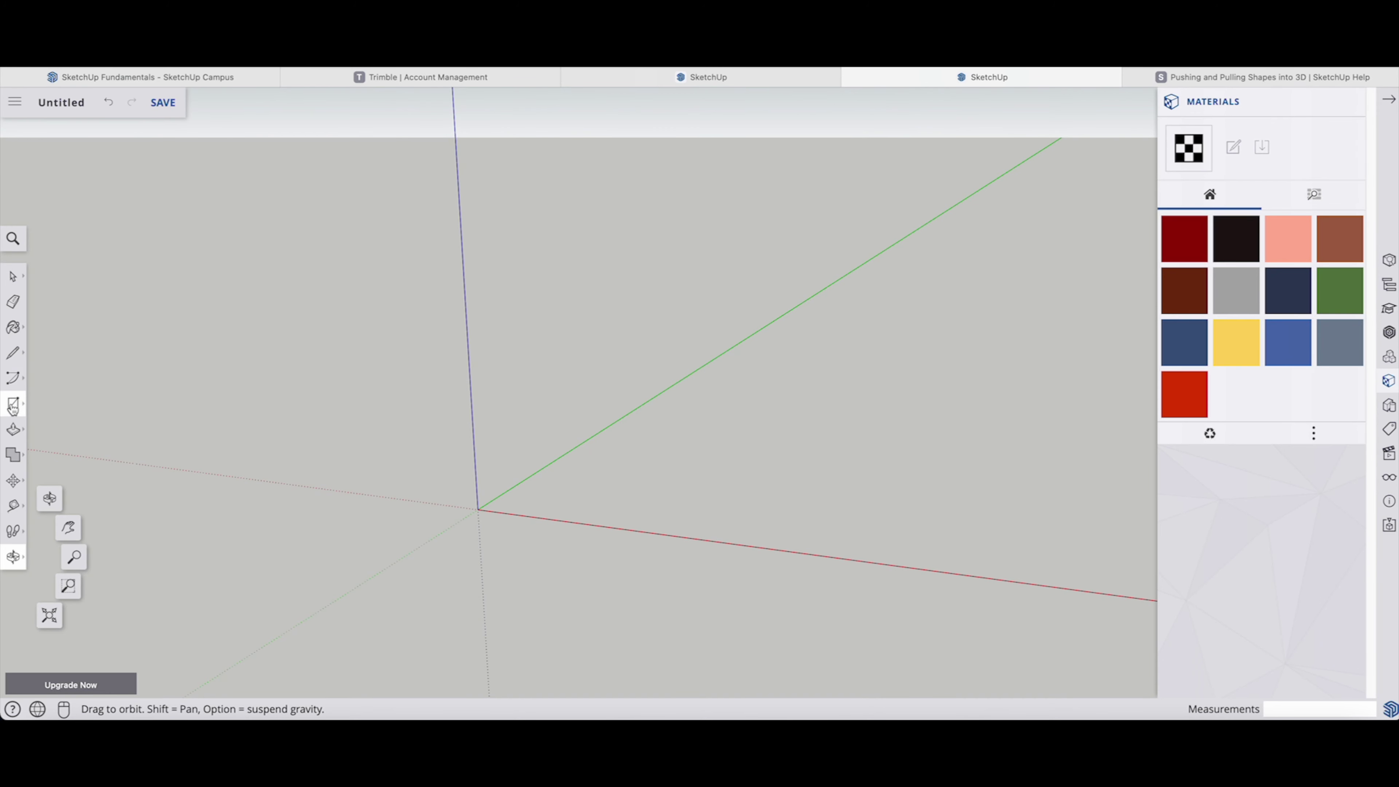
Draw a rectangle on the ground and Push/Pull it up into a thin slab.
left_click(13, 407)
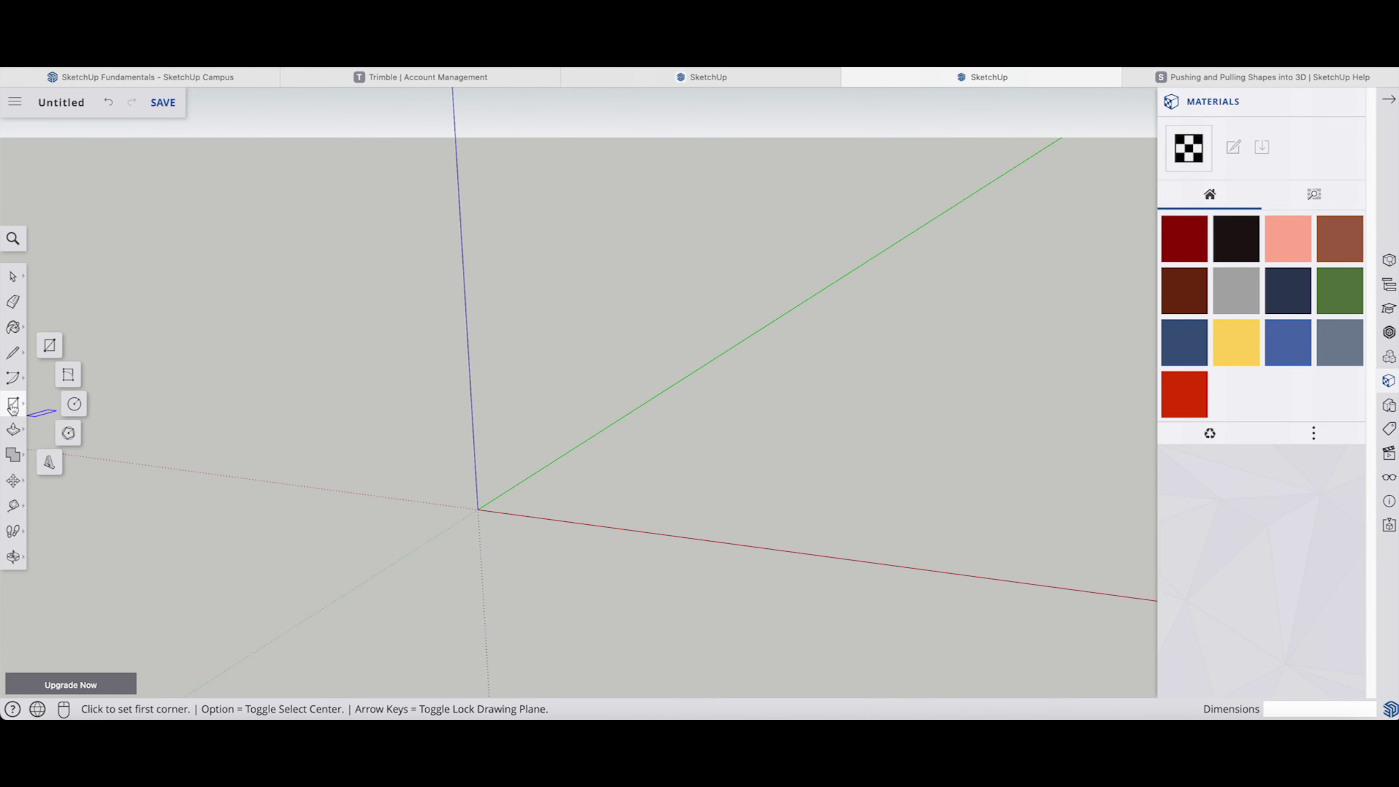
left_click(50, 346)
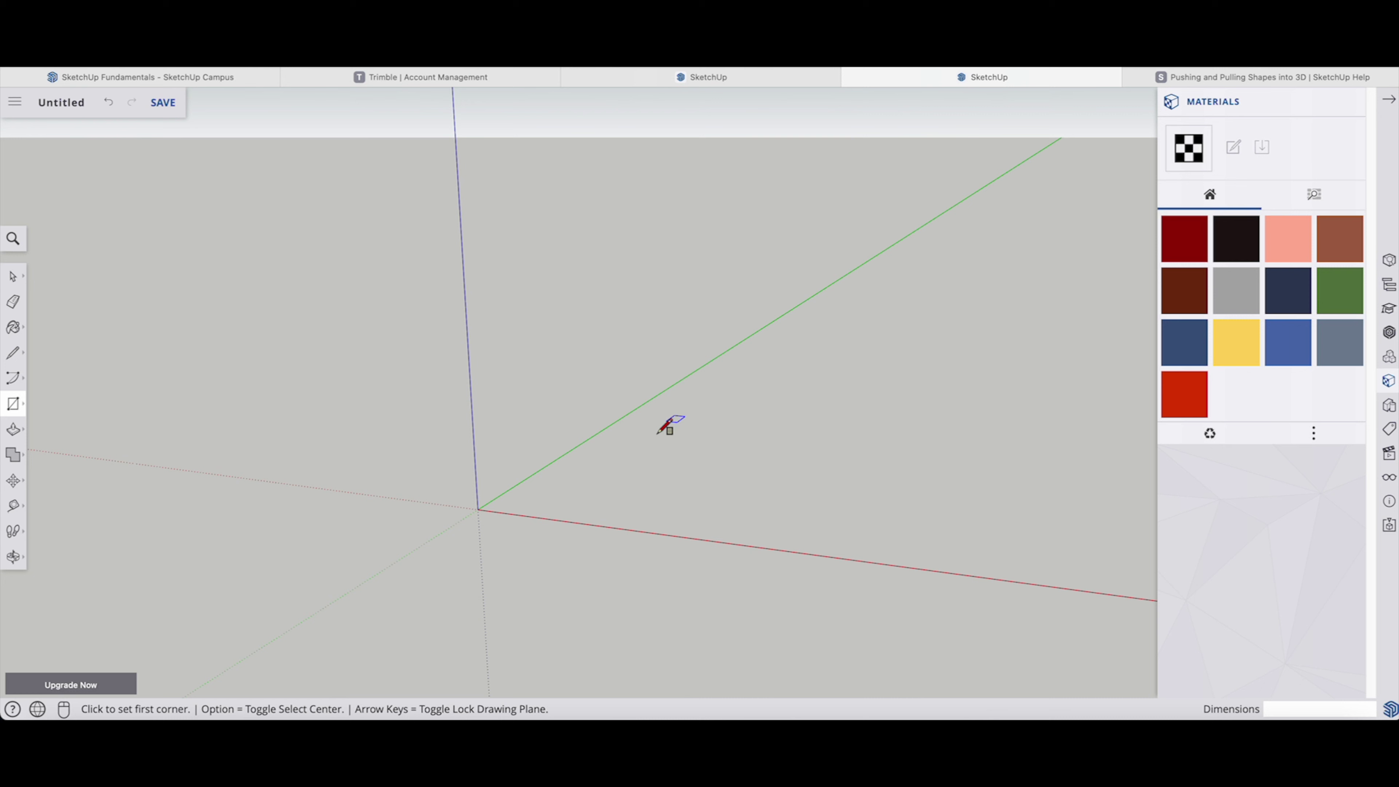
left_click(616, 478)
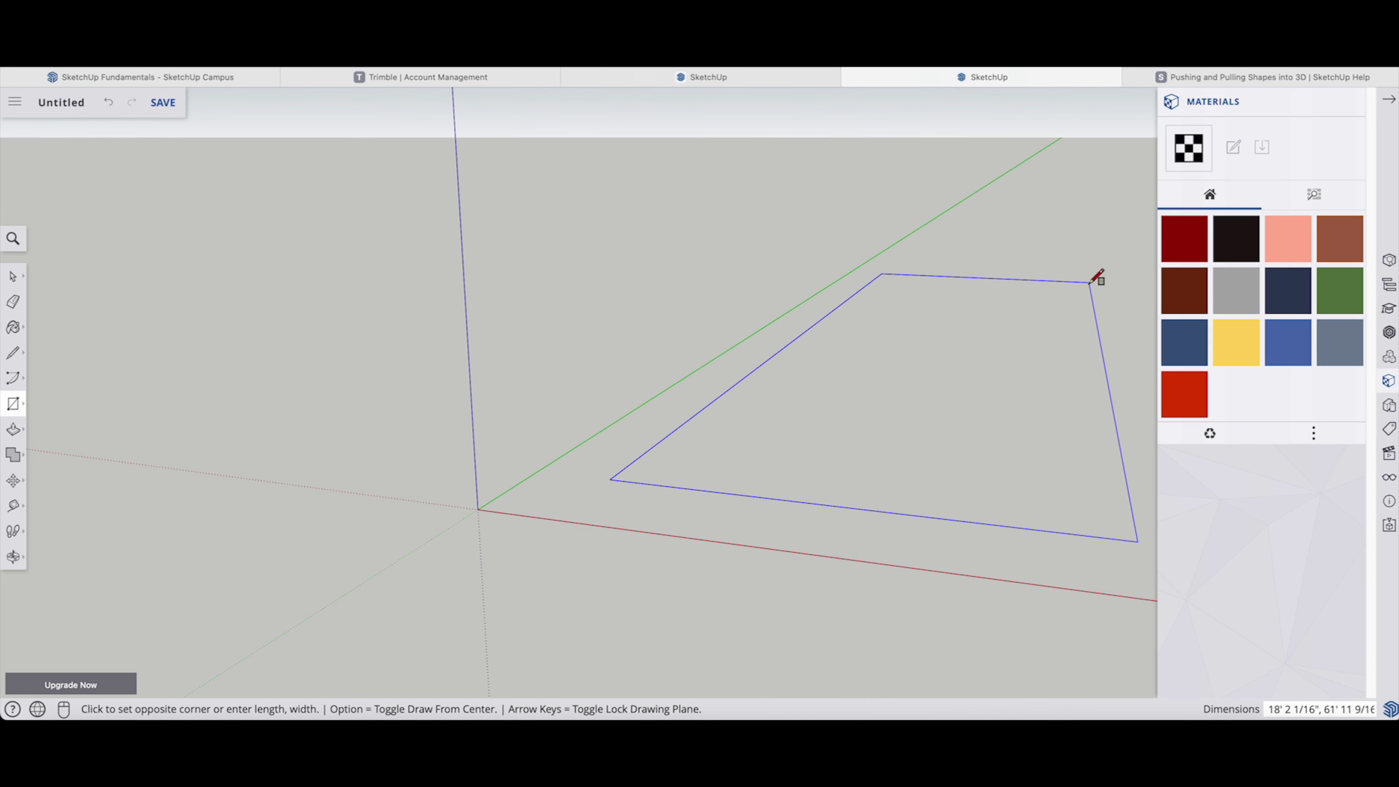
left_click(1090, 282)
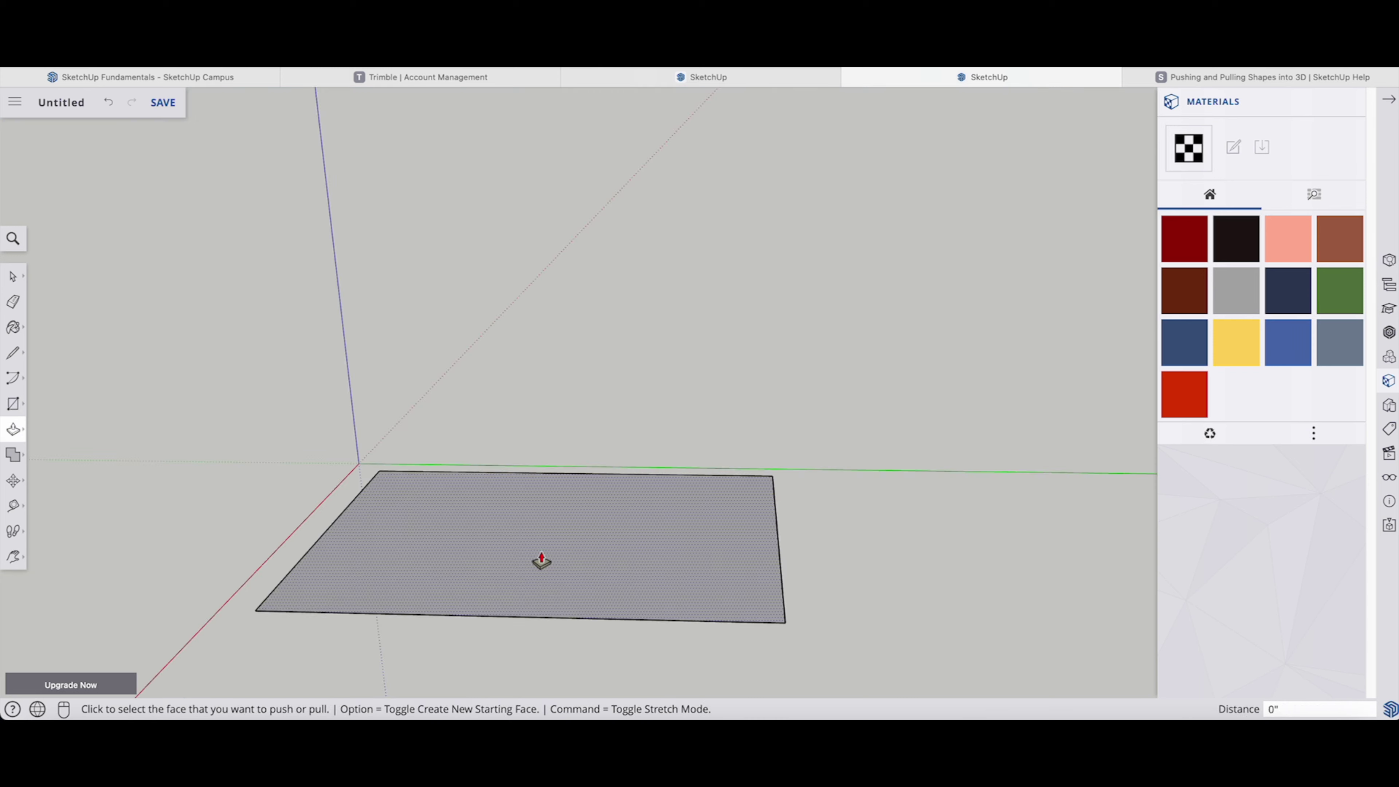
left_click(541, 559)
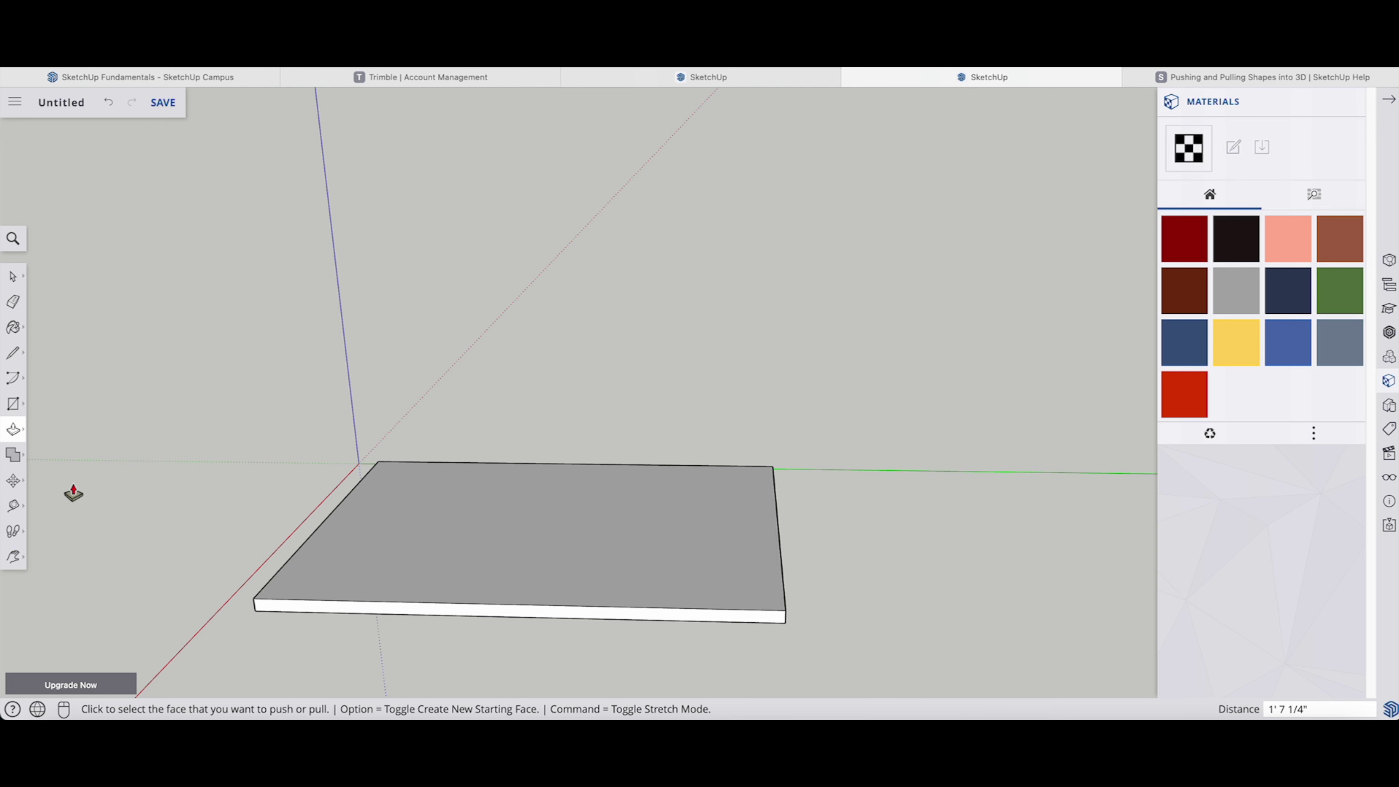
left_click(15, 353)
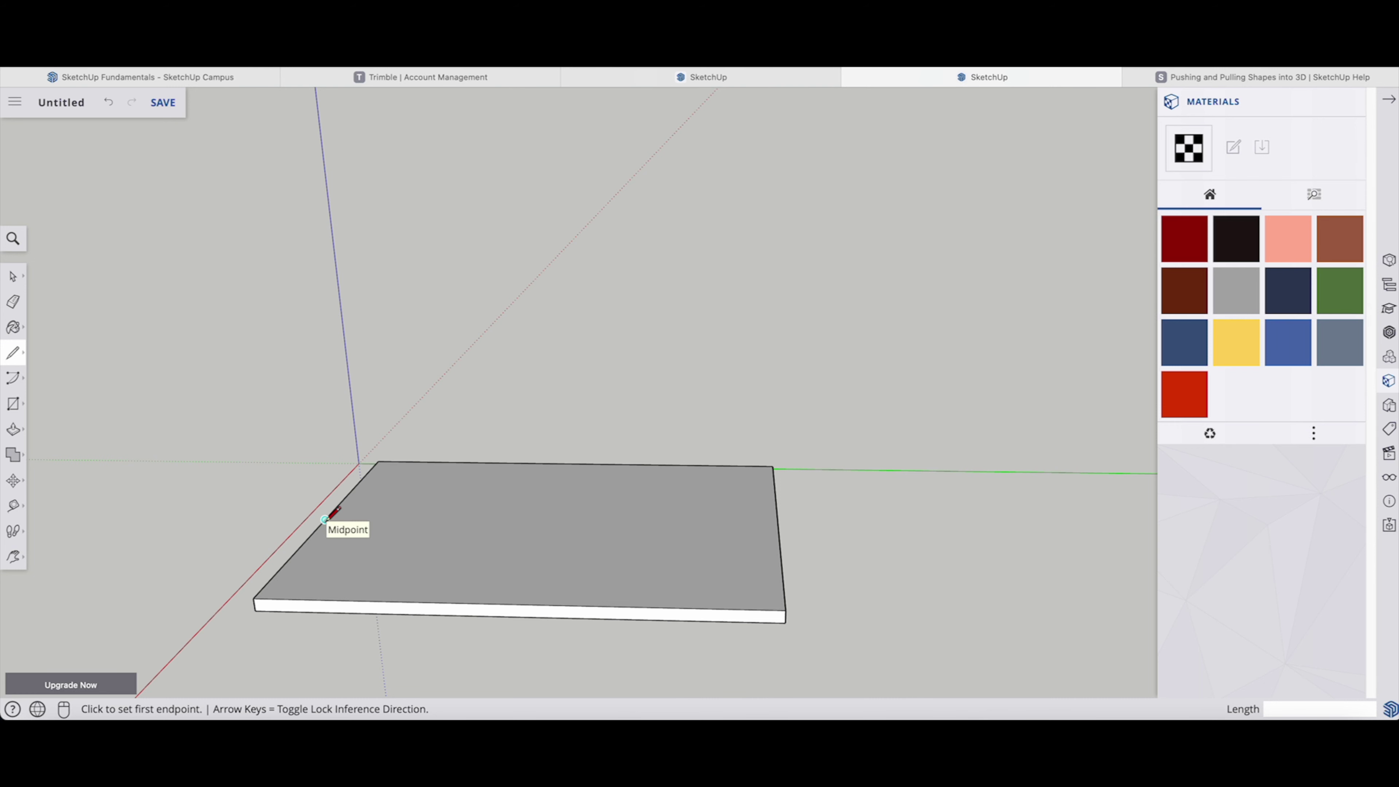
Draw edge-to-edge lines across and front-to-back over the slab top, snapping to edges and midpoints.
left_click(324, 519)
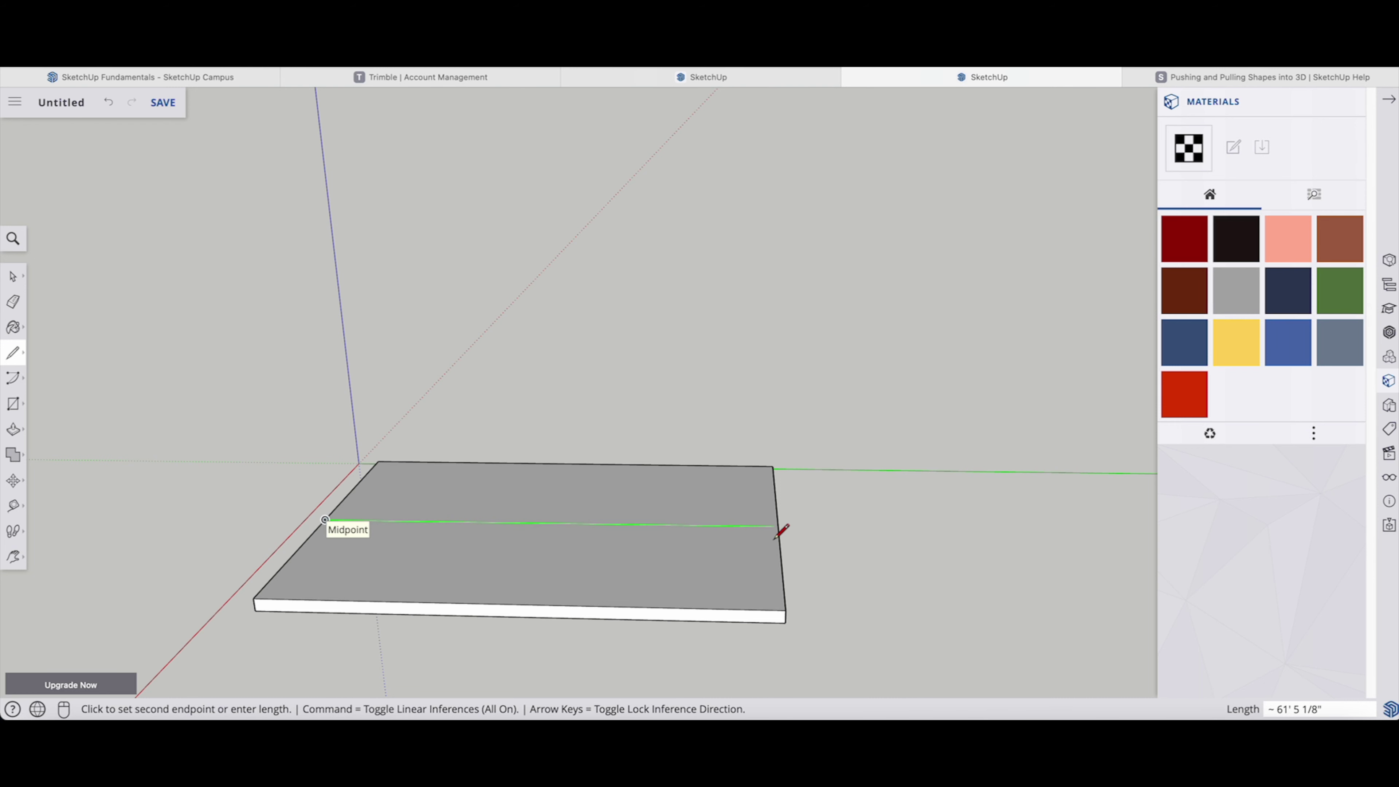
left_click(777, 526)
left_click(293, 557)
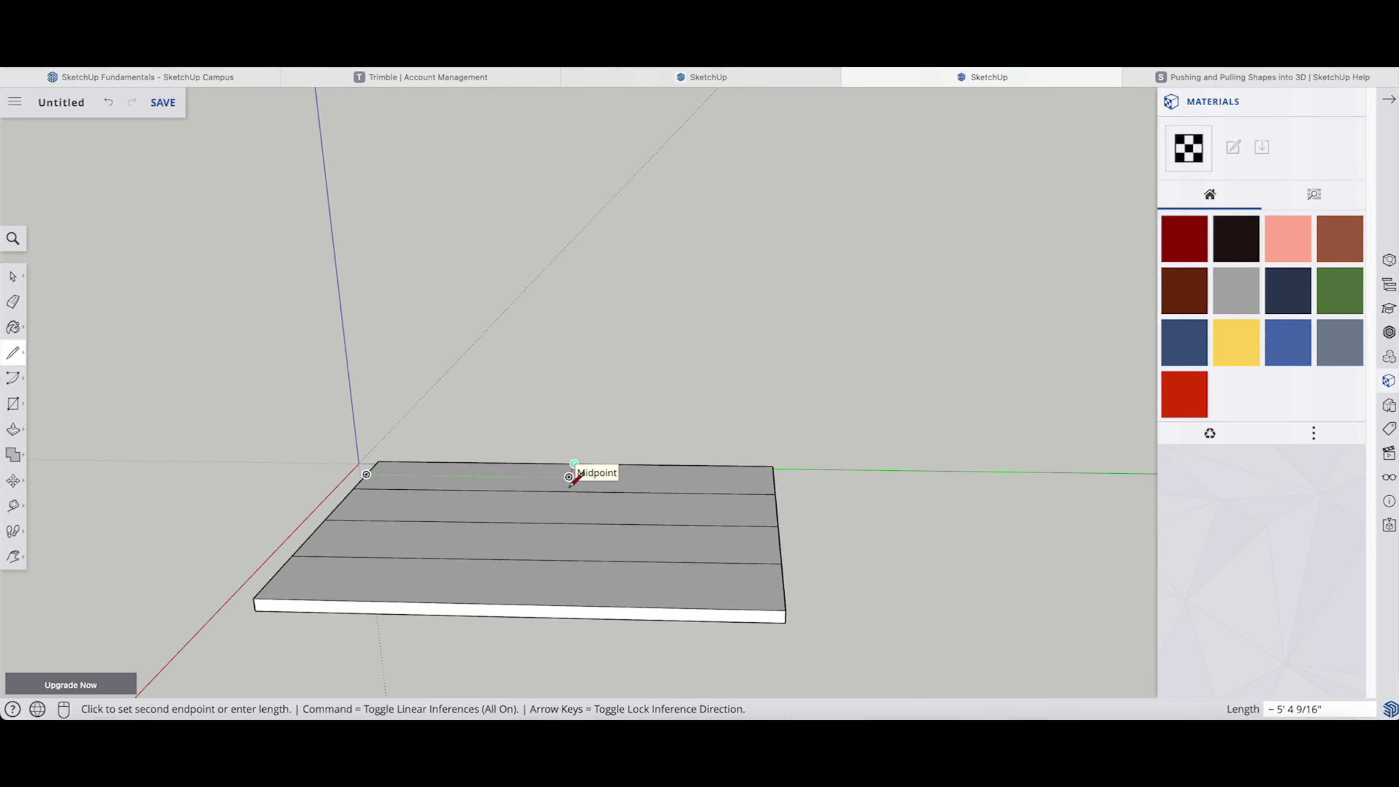
left_click(517, 605)
left_click(673, 465)
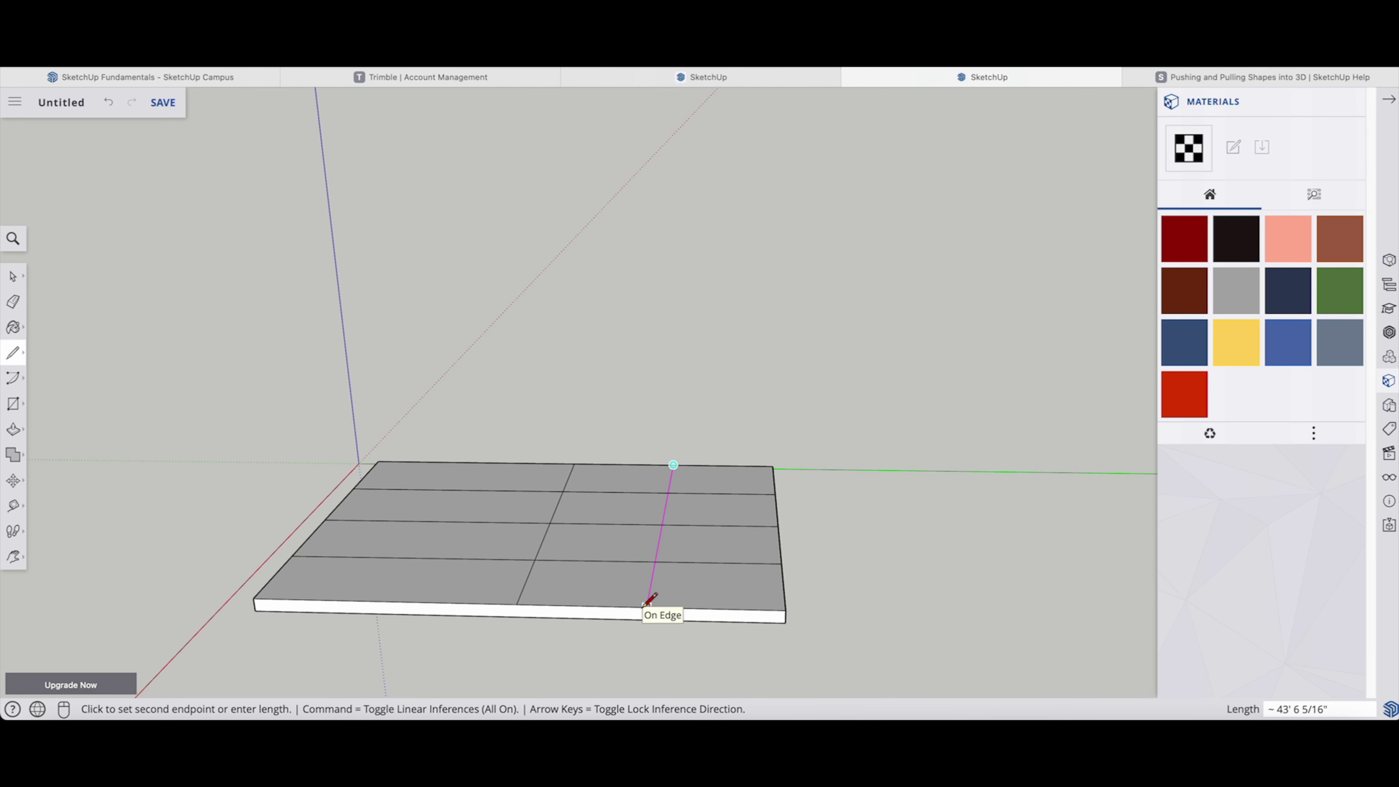
left_click(647, 607)
left_click(476, 462)
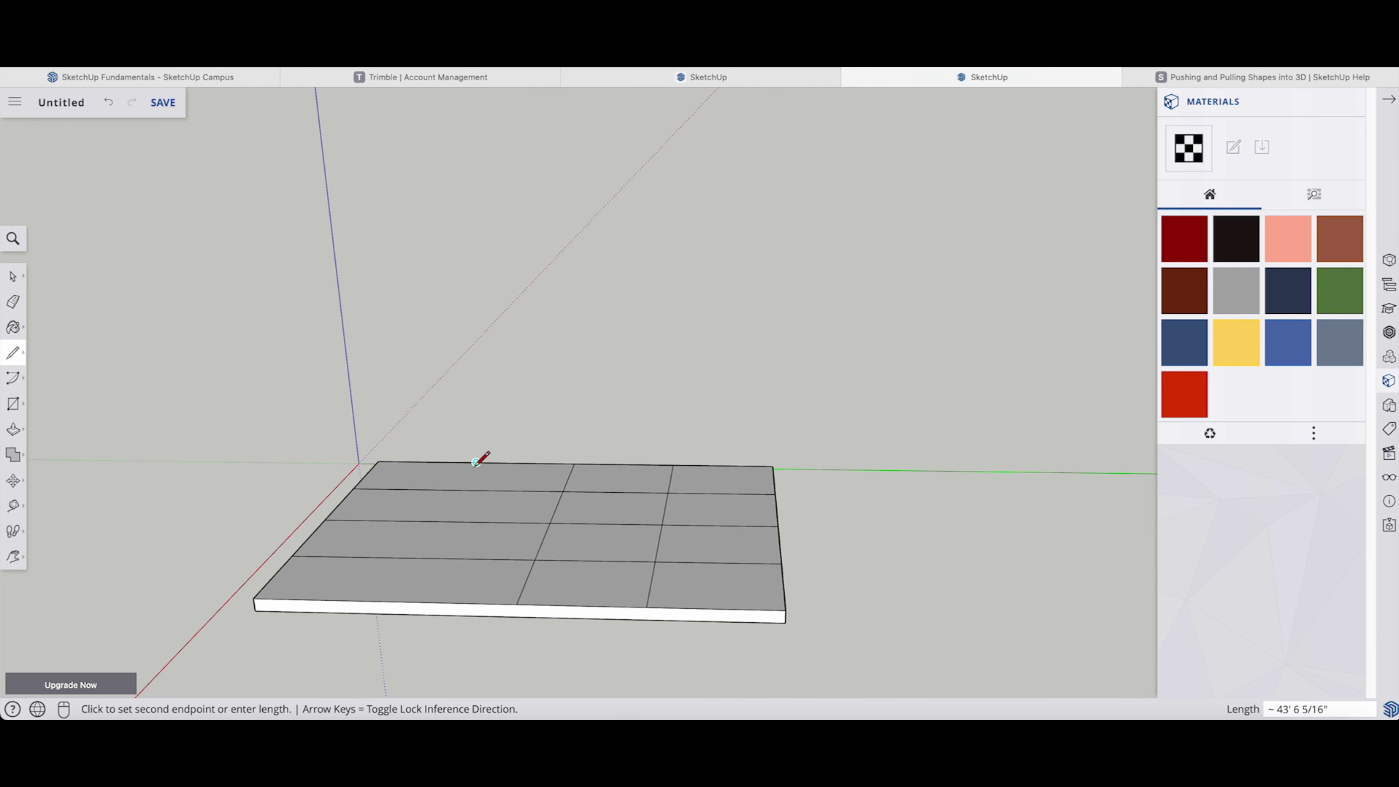
left_click(384, 601)
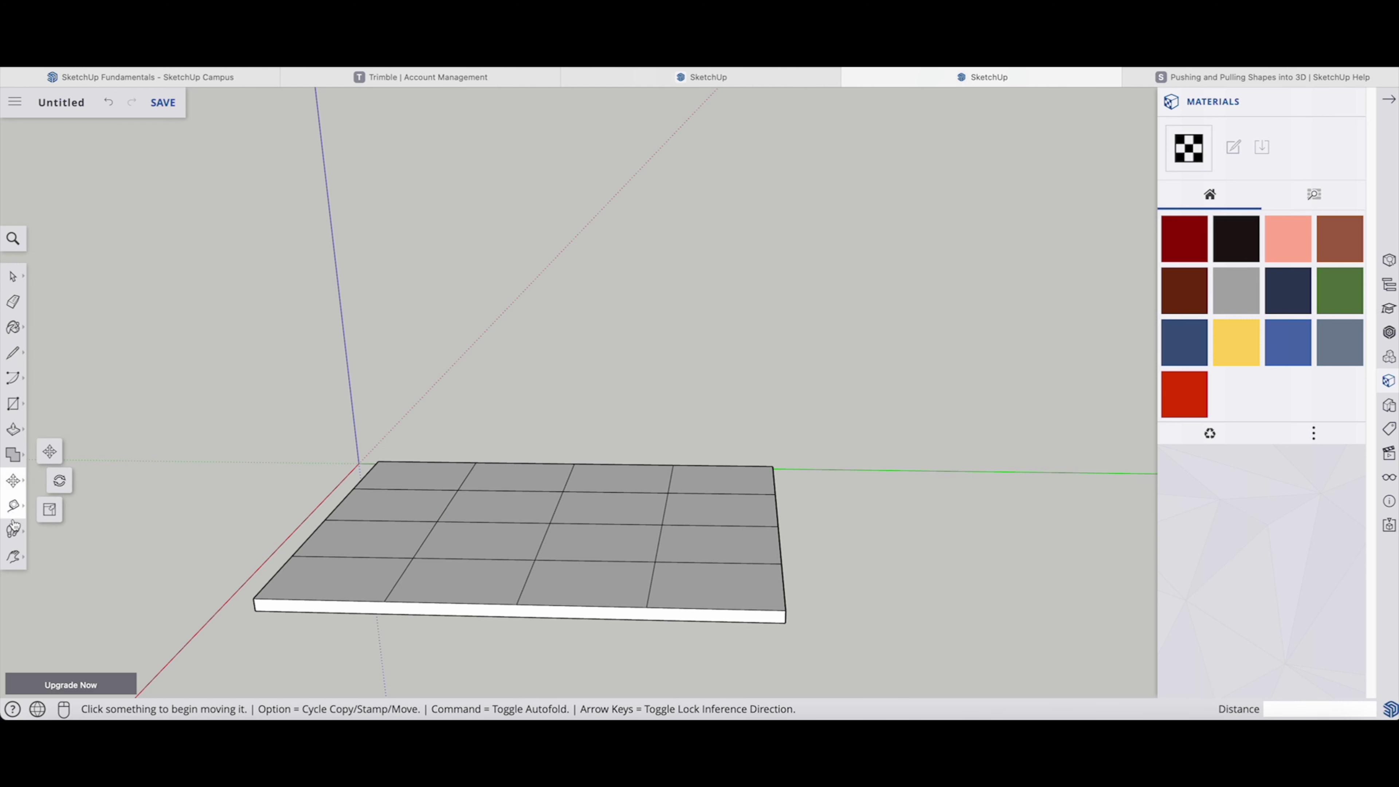
Push/Pull the back-left tile up into a block and adjust its height.
left_click(14, 558)
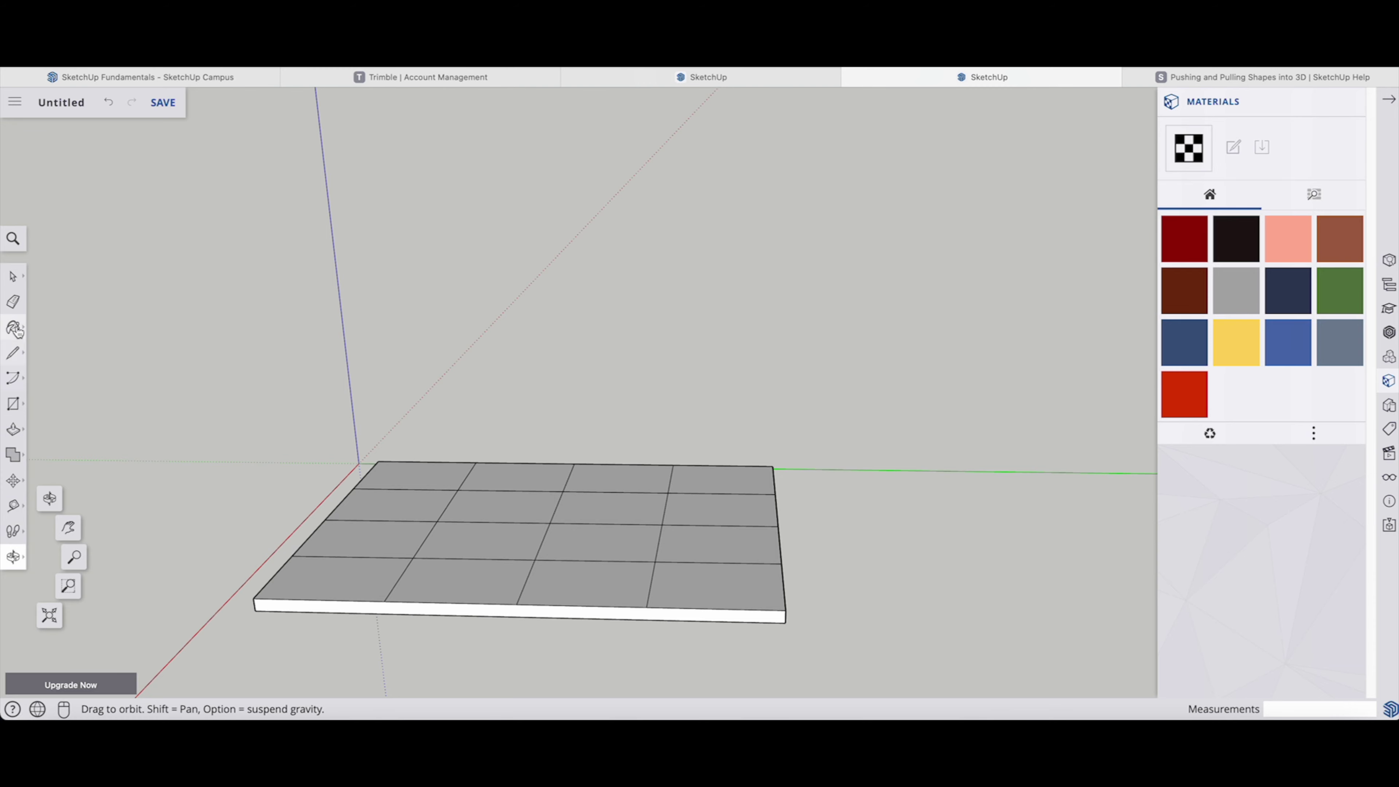
left_click(13, 429)
left_click(397, 472)
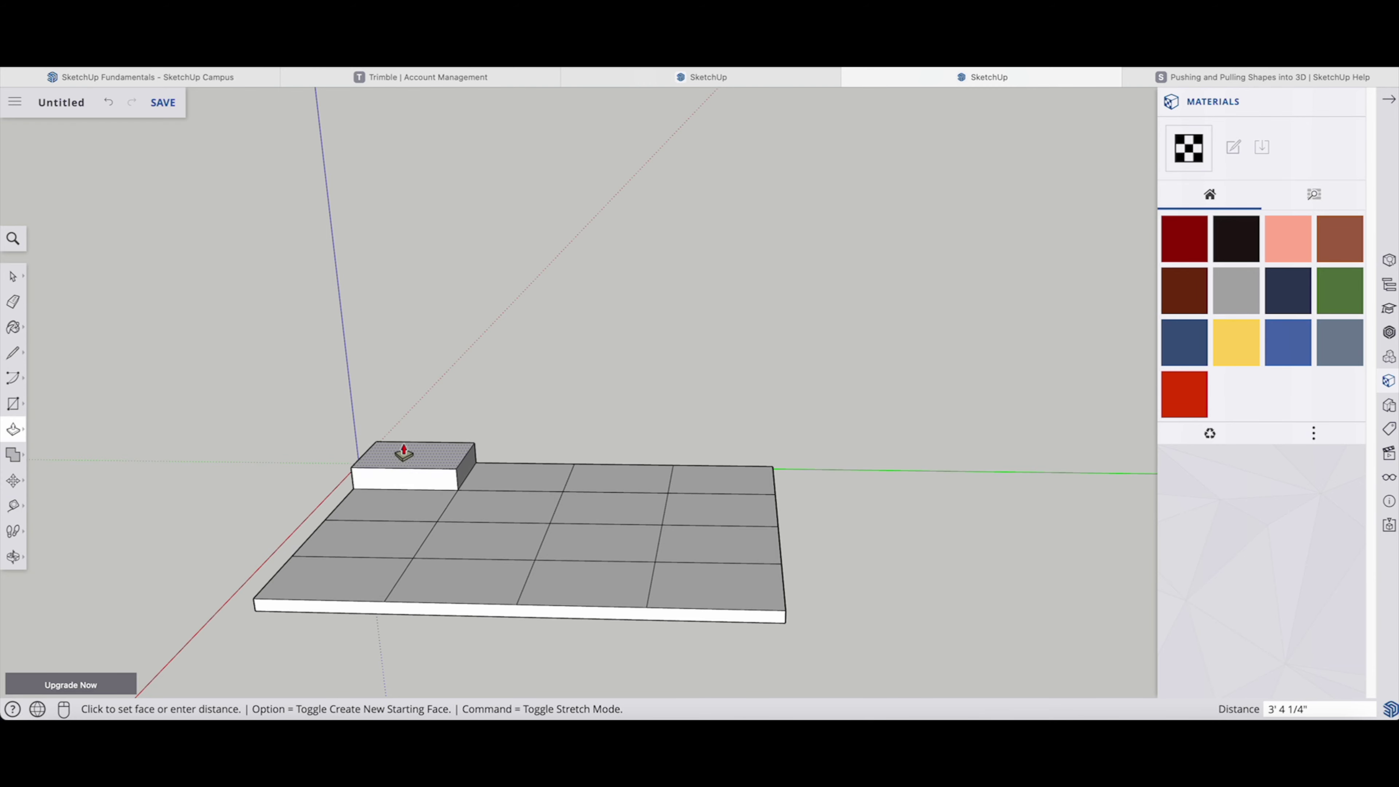
left_click(400, 455)
left_click(518, 507)
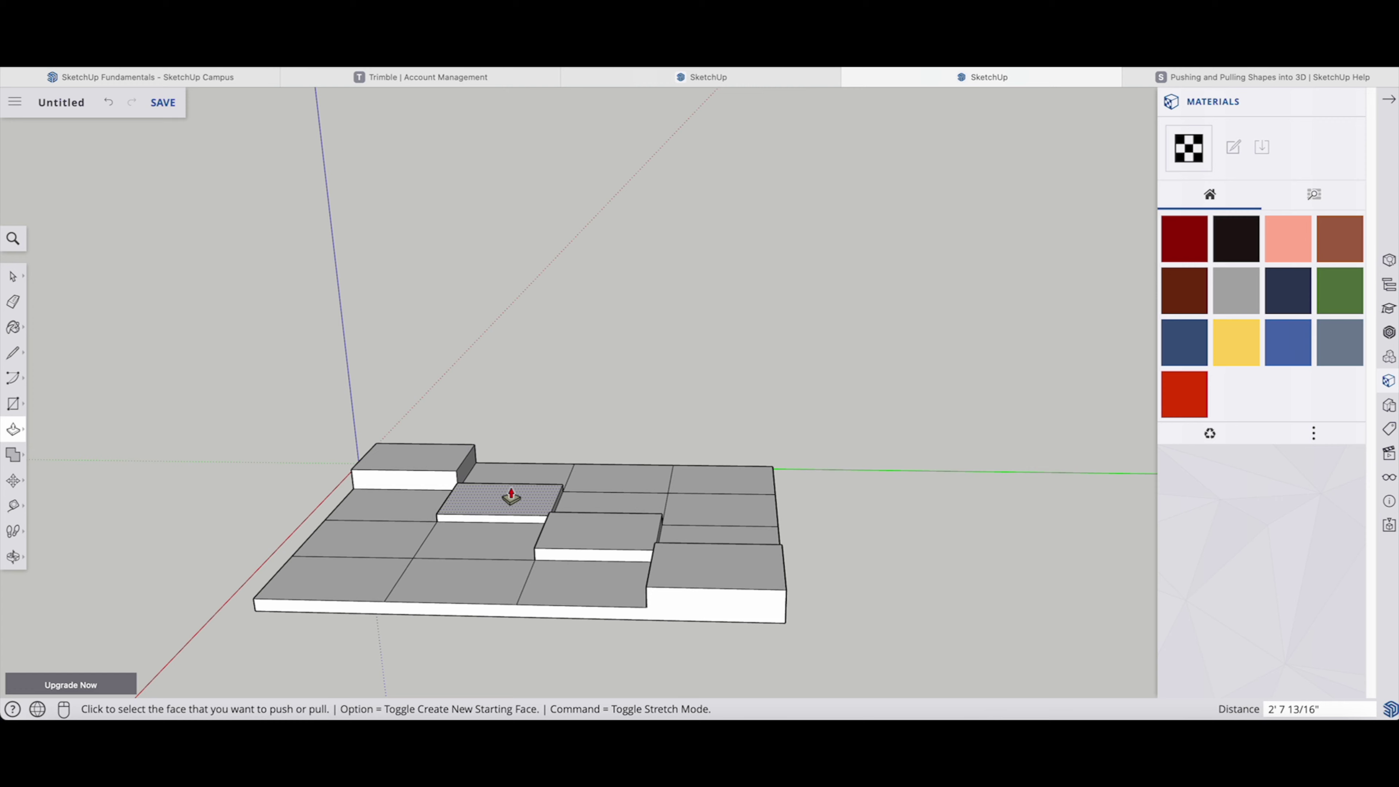
left_click(413, 463)
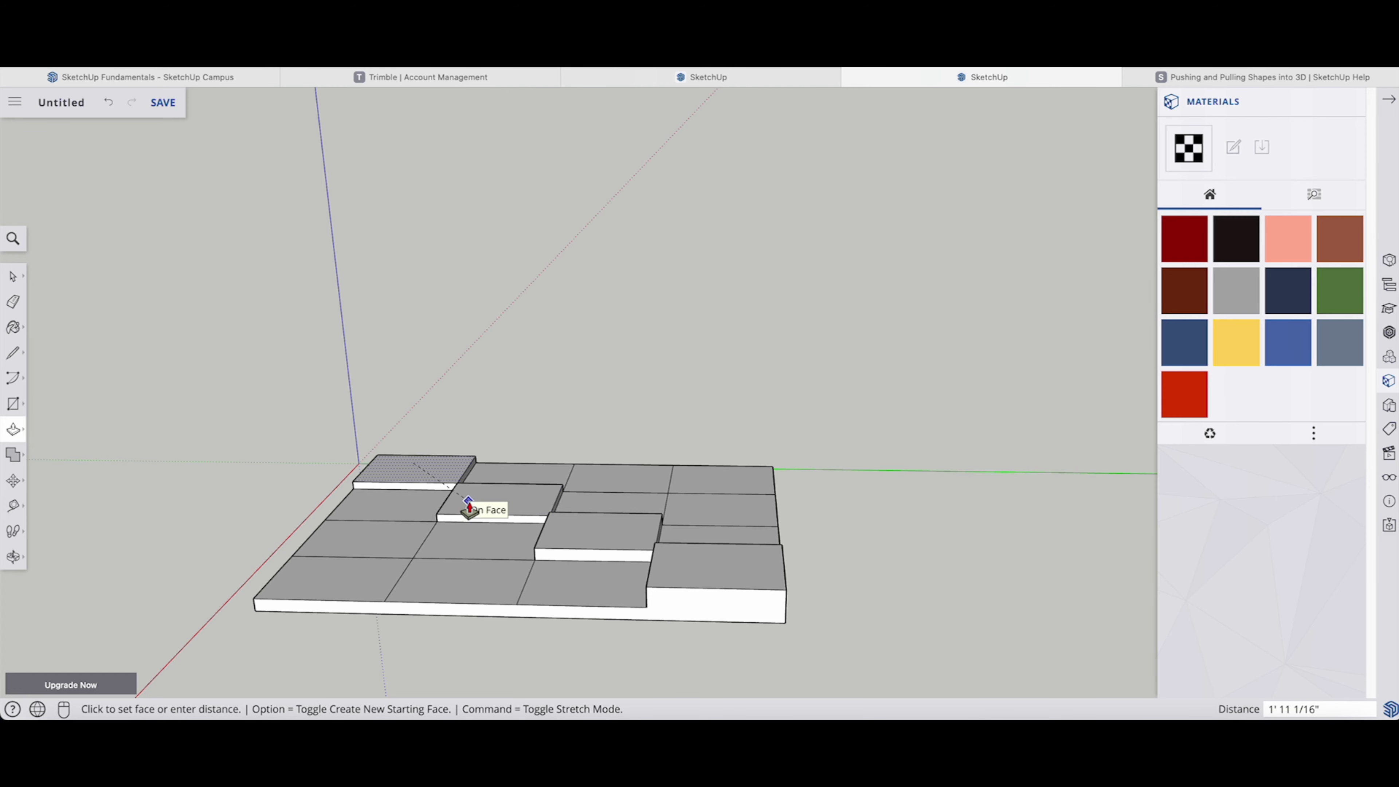
left_click(416, 441)
Raise the middle and right tiles to the same height by double-clicking, then orbit to inspect.
double_click(479, 501)
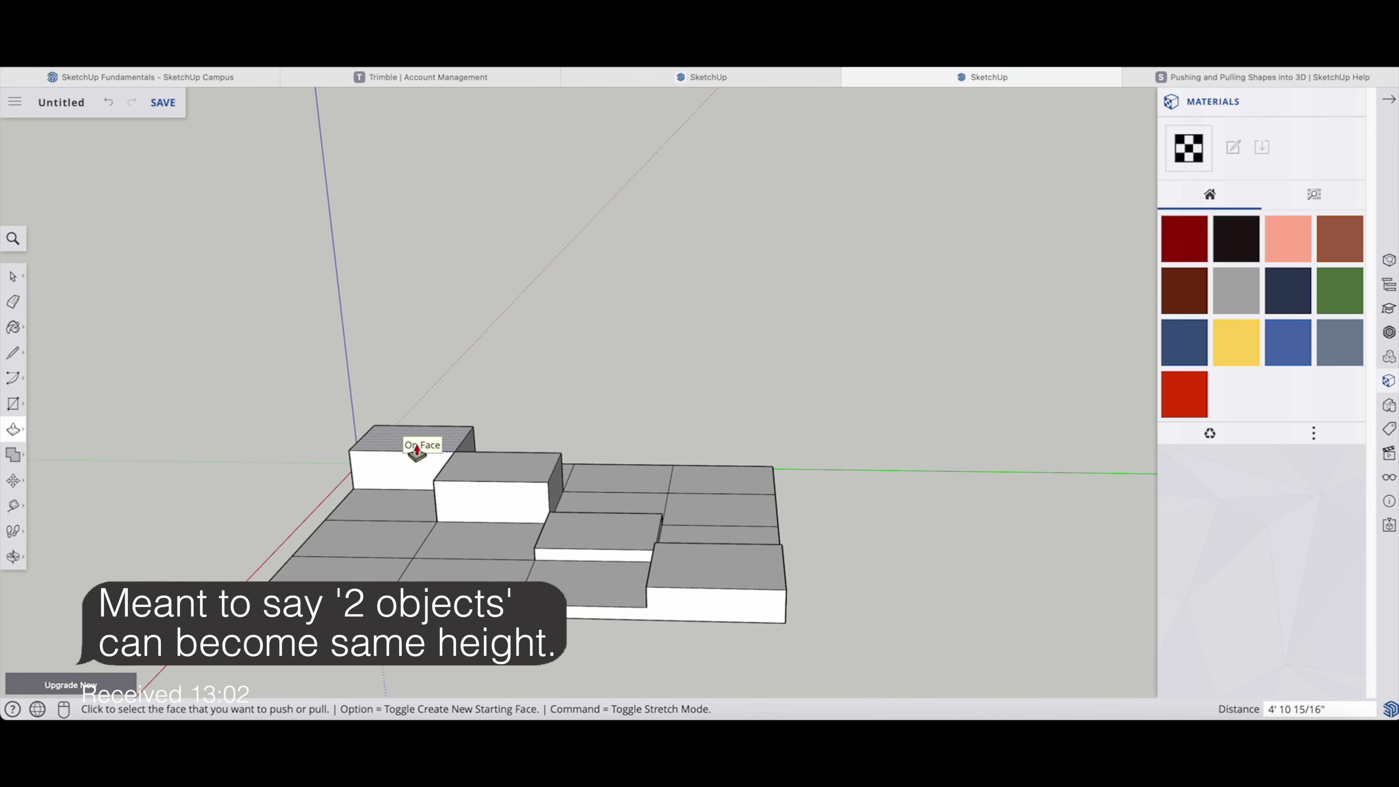
double_click(574, 526)
double_click(661, 551)
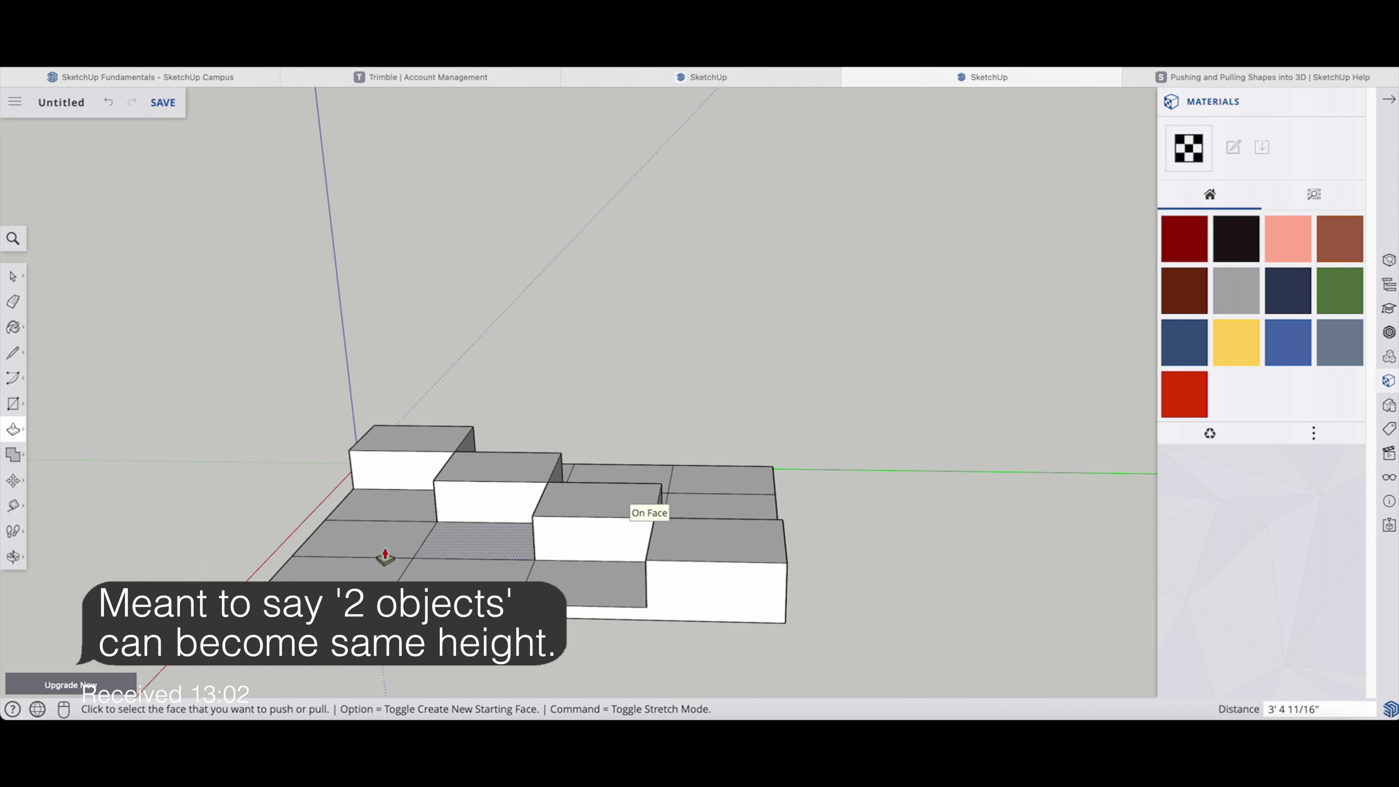
left_click(381, 518)
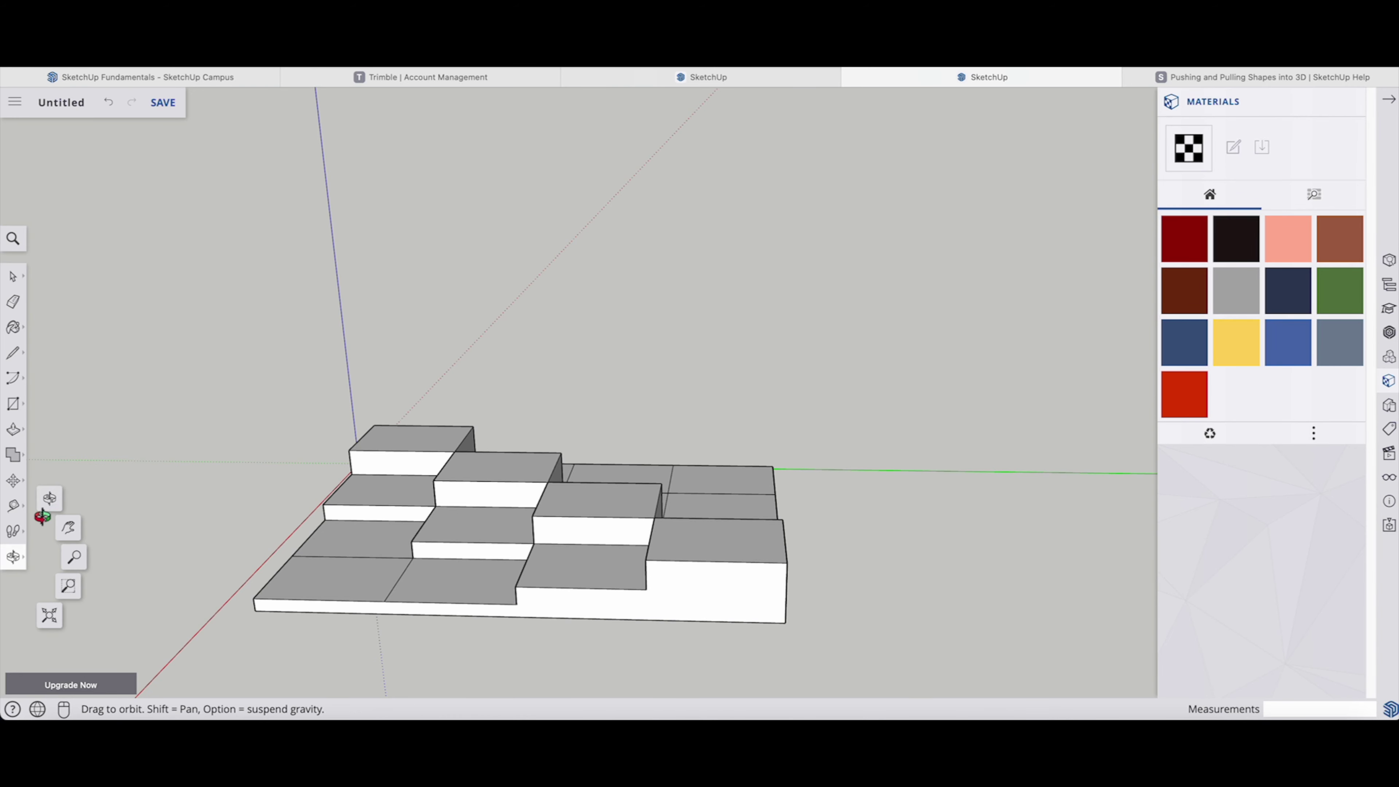
mouse_move(581, 606)
left_mouse_down()
mouse_move(621, 633)
mouse_move(701, 588)
mouse_move(459, 518)
mouse_move(760, 618)
mouse_move(609, 661)
mouse_move(668, 616)
mouse_move(416, 572)
mouse_move(684, 537)
mouse_move(657, 573)
left_mouse_up()
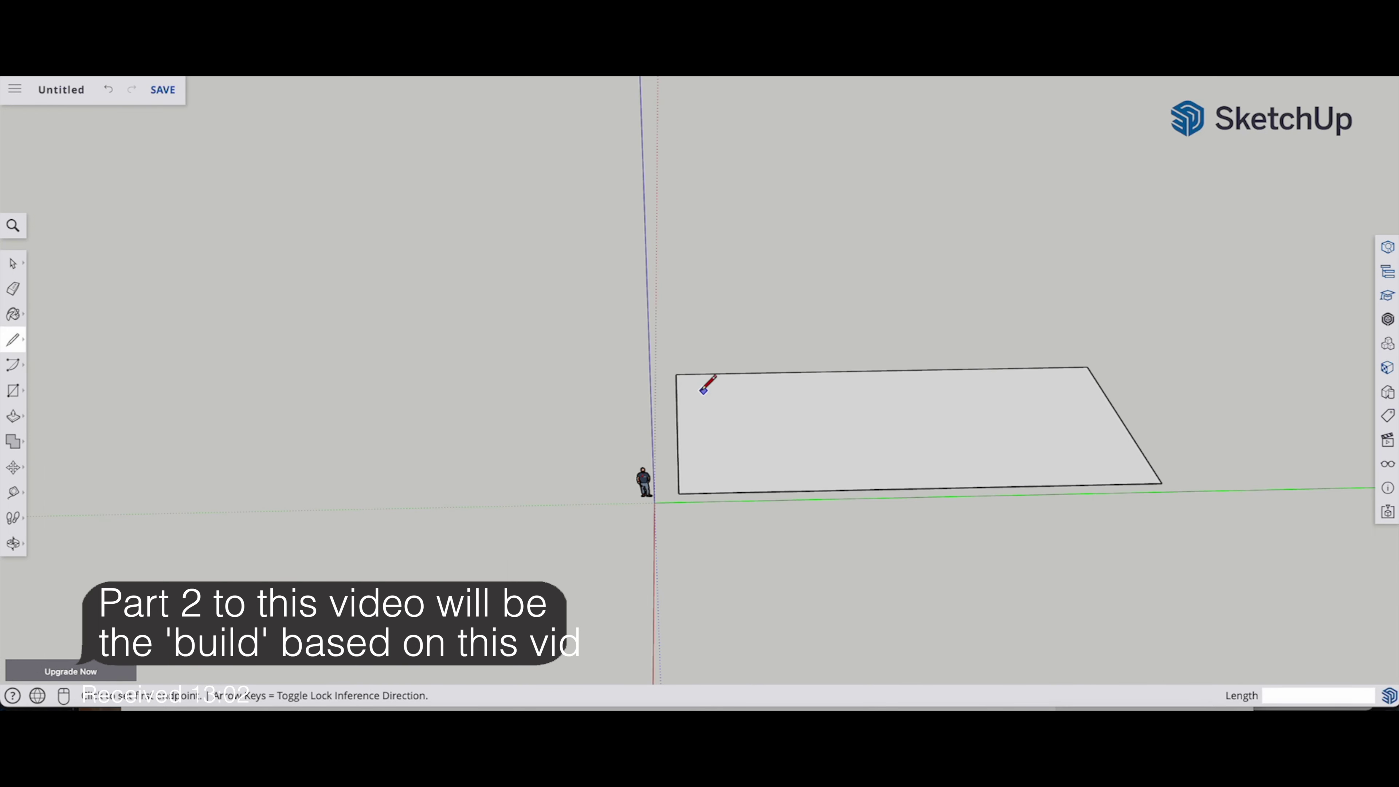
Draw eleven top-to-bottom dividing lines across the rectangle, creating narrow strips.
left_click(696, 375)
left_click(702, 493)
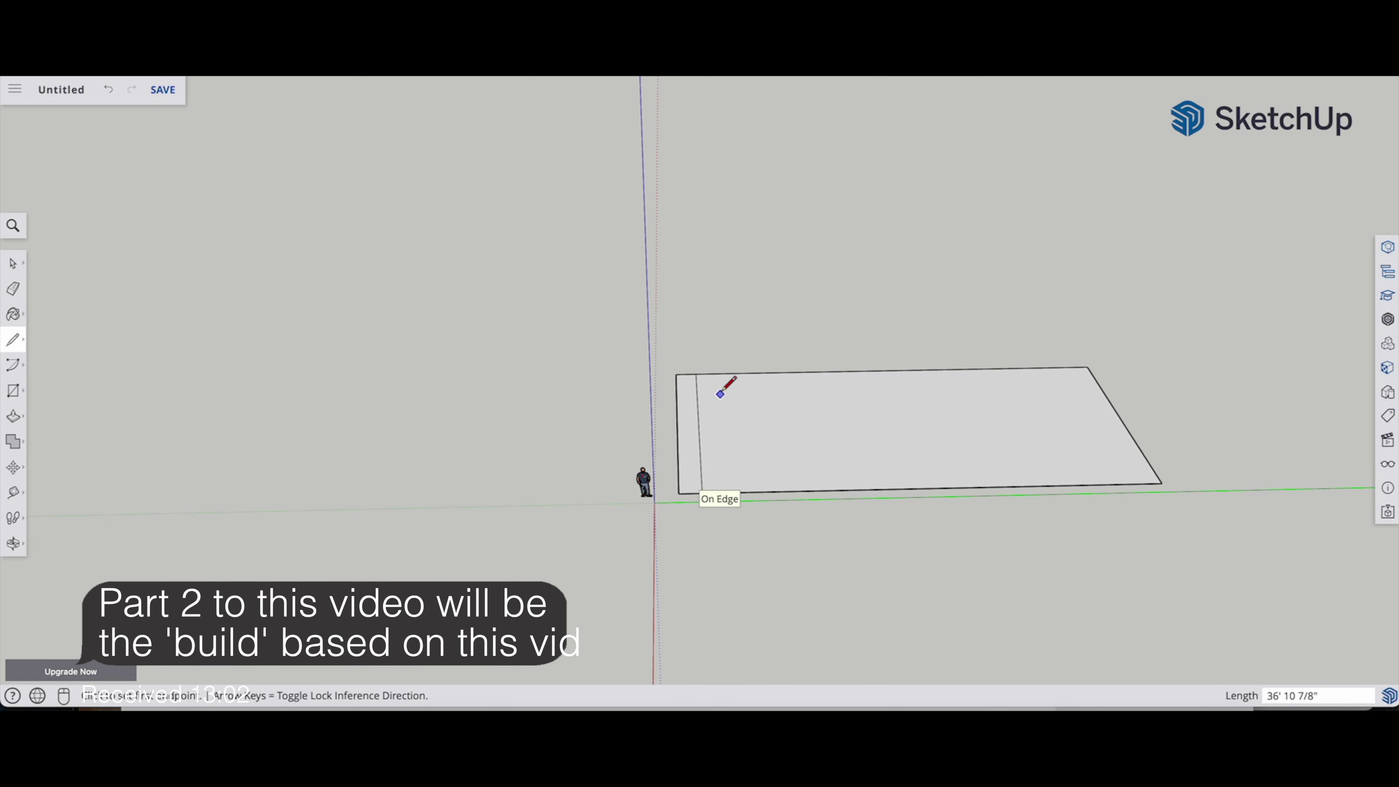
left_click(721, 373)
left_click(748, 373)
left_click(762, 491)
left_click(773, 373)
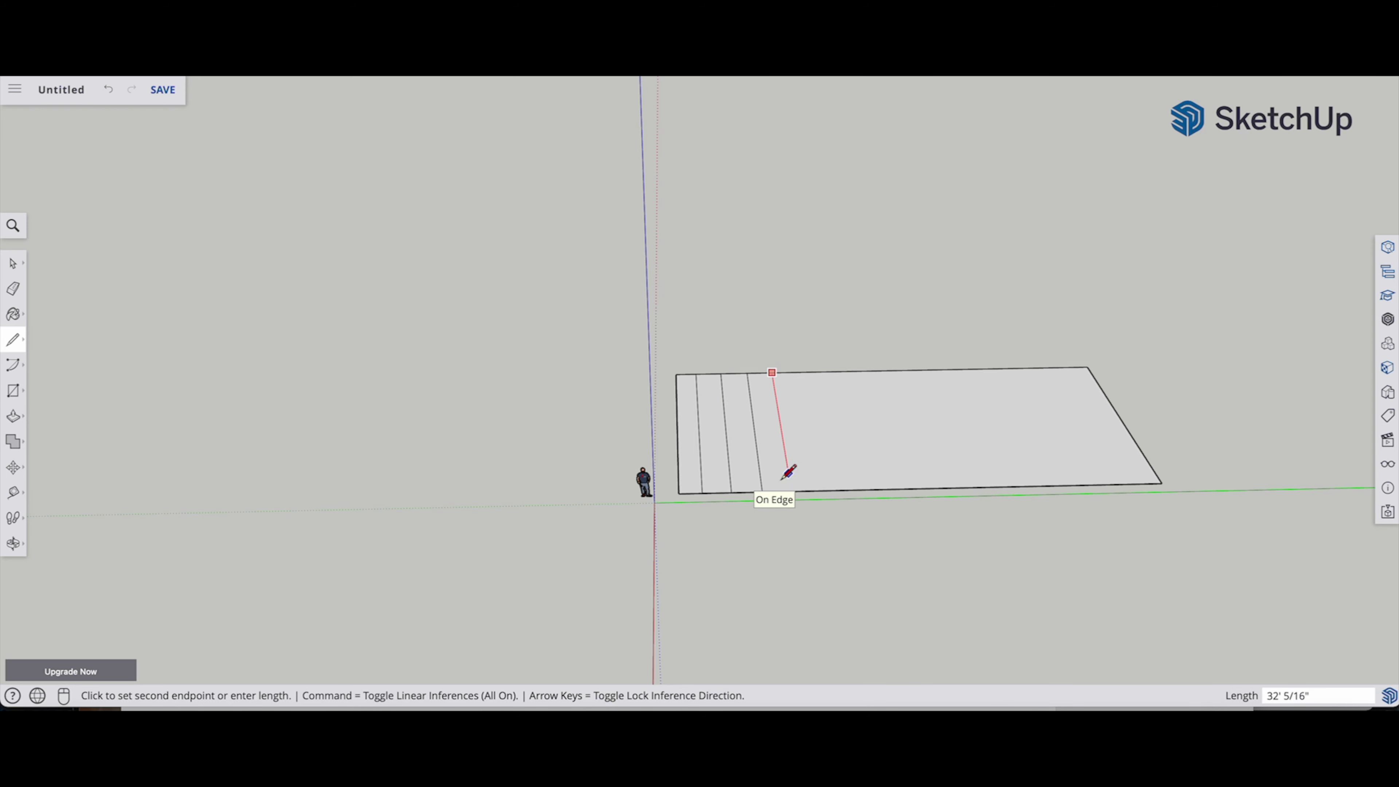
left_click(791, 491)
left_click(794, 372)
left_click(820, 370)
left_click(848, 490)
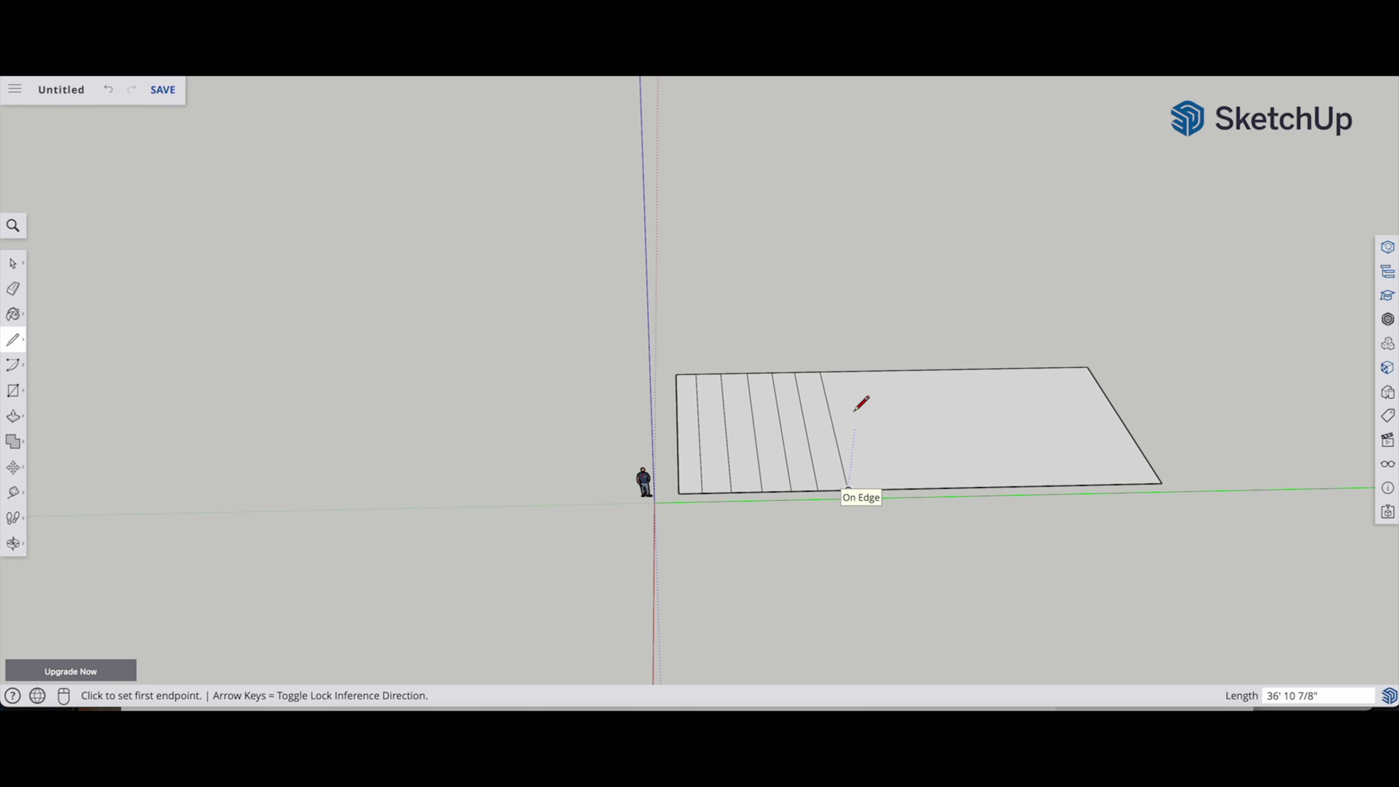
left_click(846, 372)
left_click(877, 489)
left_click(876, 370)
left_click(911, 489)
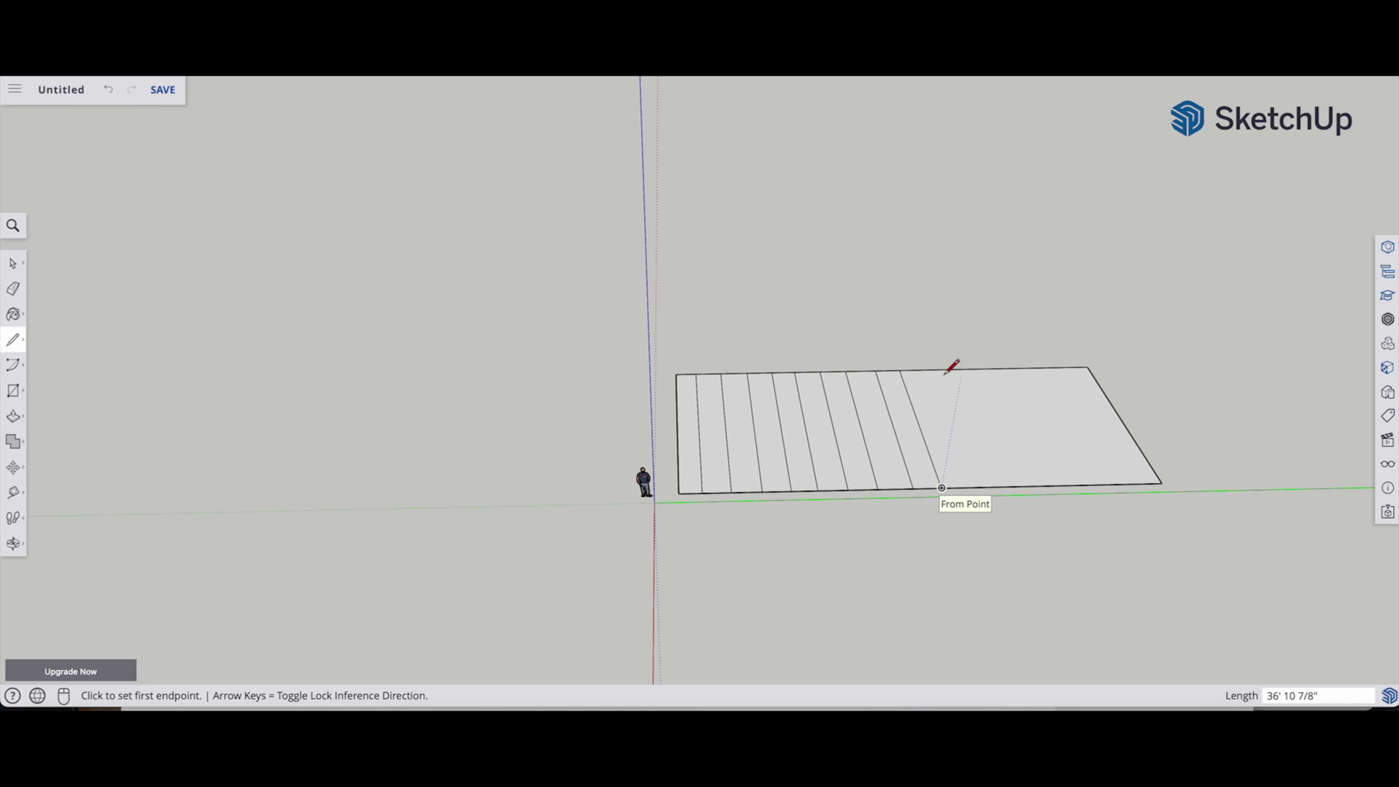
left_click(925, 370)
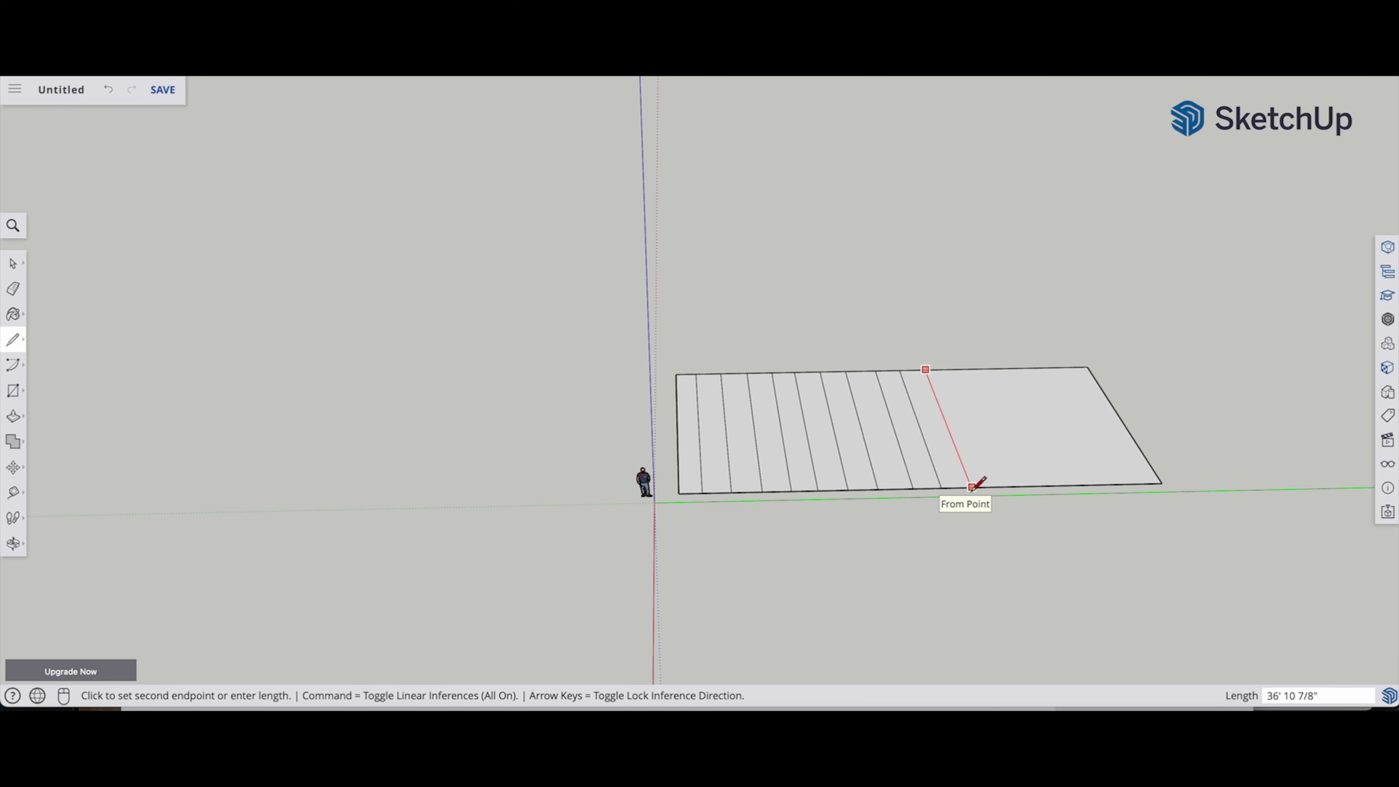
left_click(971, 488)
left_click(959, 369)
left_click(1008, 486)
left_click(1013, 368)
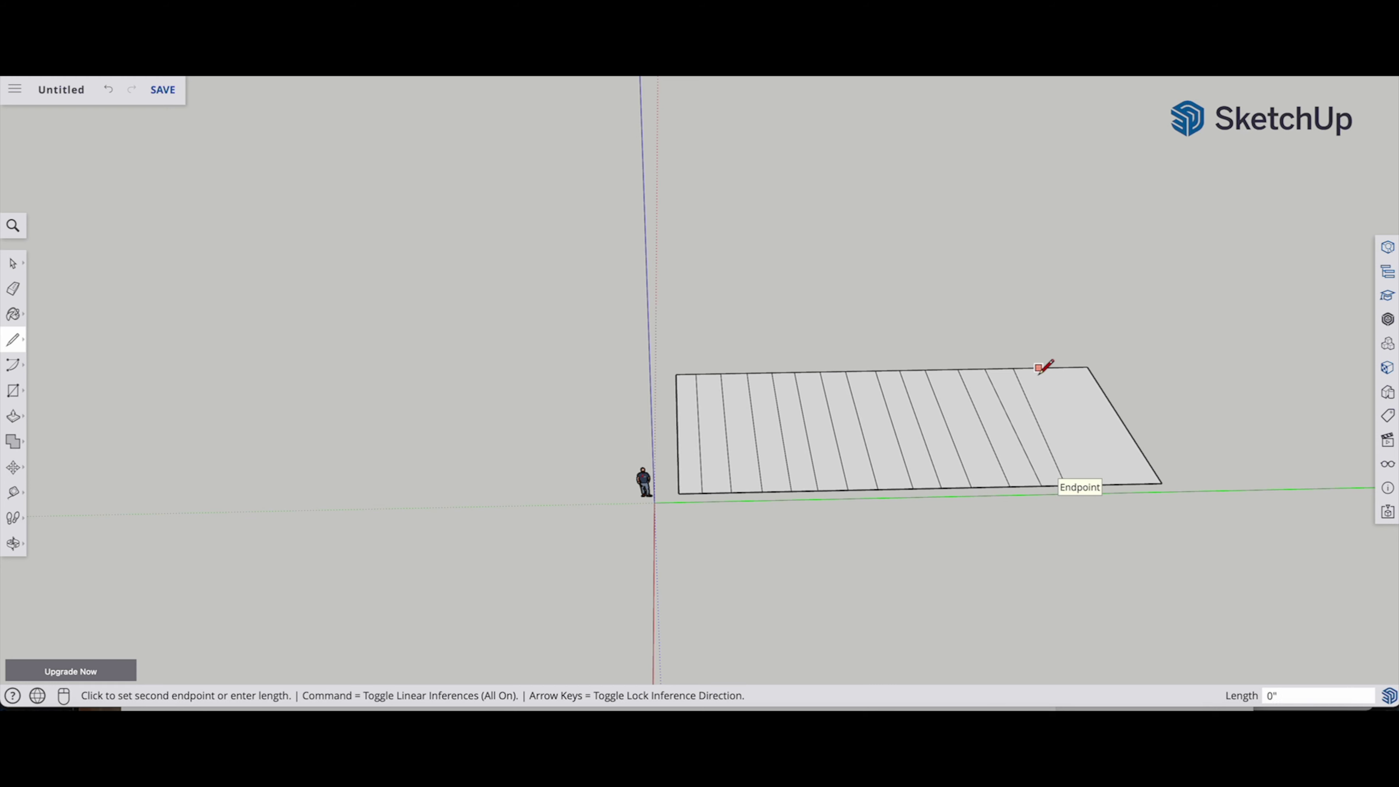
left_click(1088, 486)
left_click(1064, 368)
left_click(1124, 485)
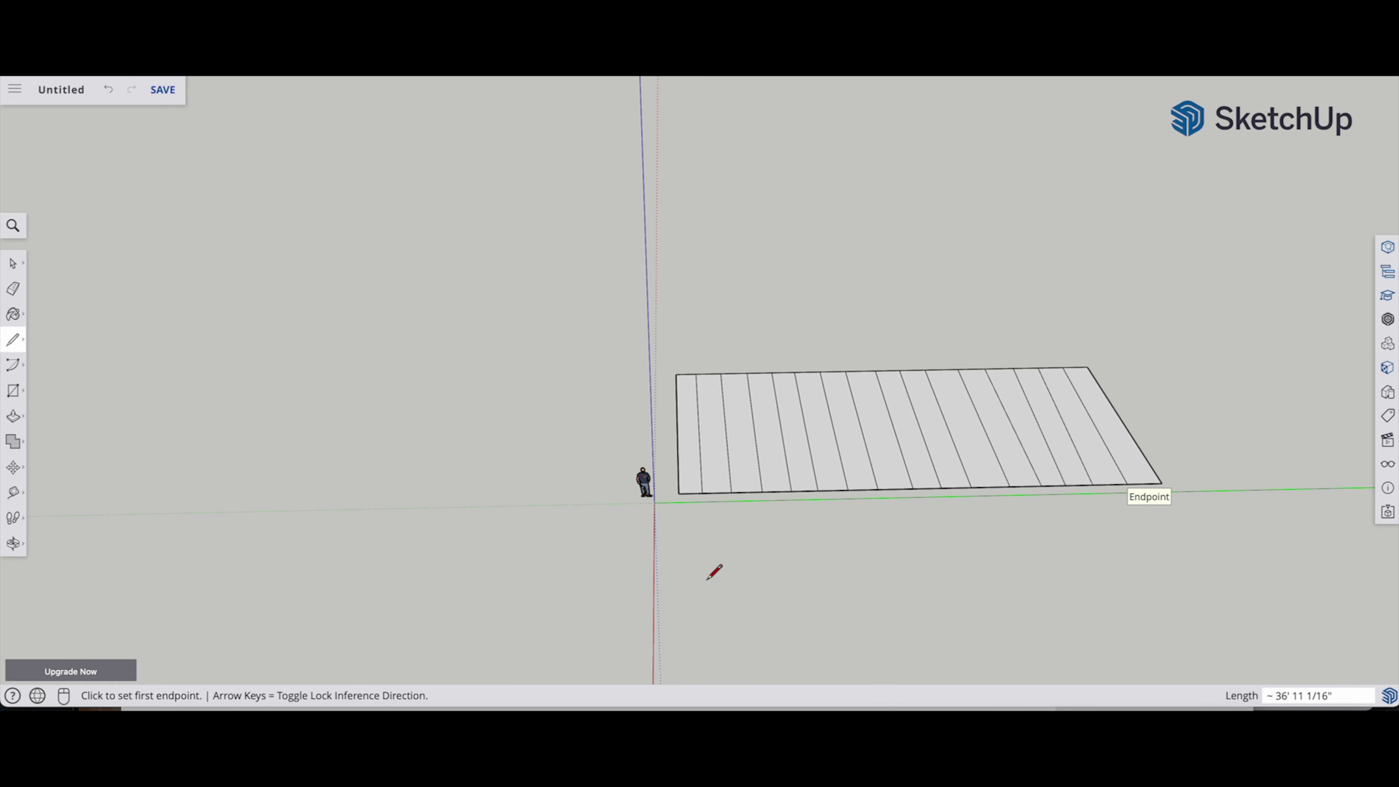
Move several dividing lines to adjust the spacing between the strips.
left_click(13, 469)
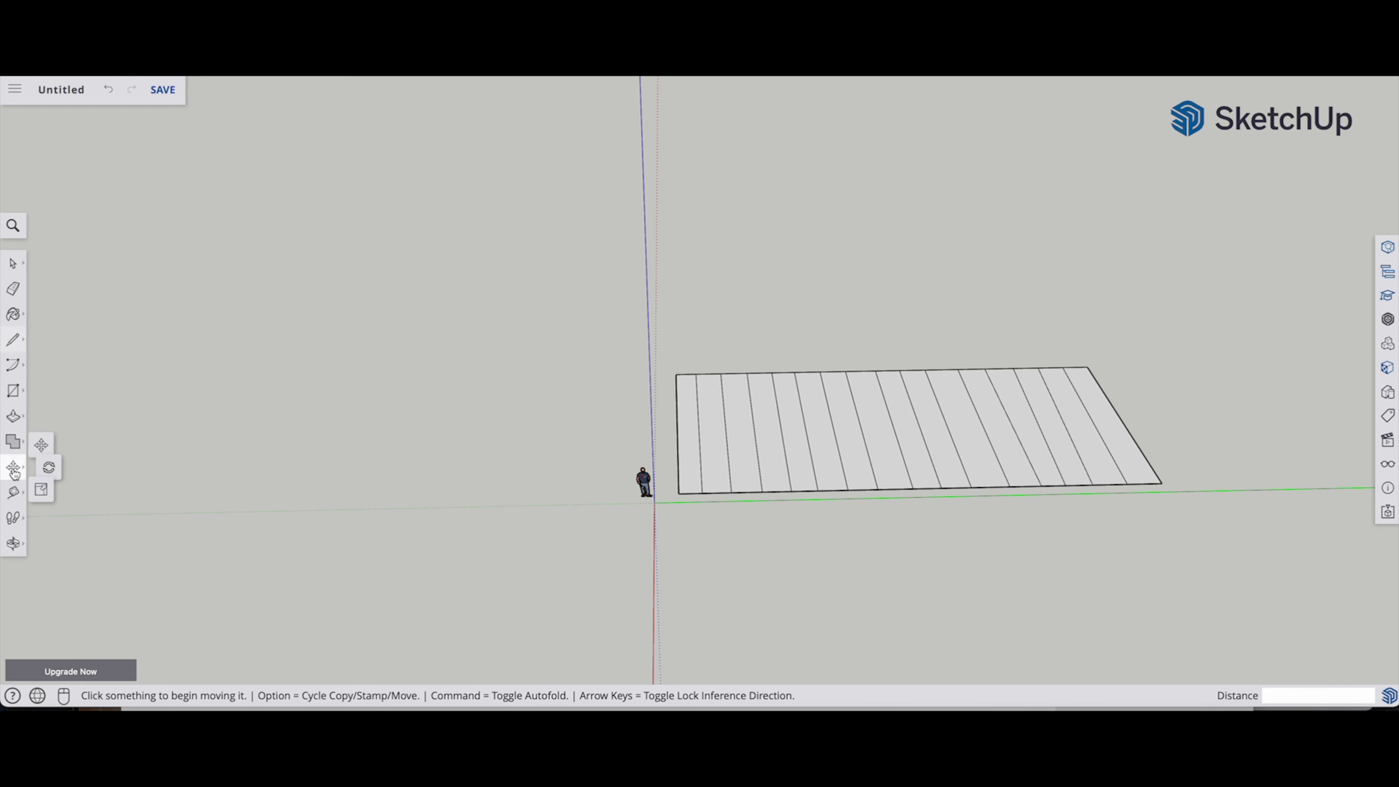
left_click(1088, 477)
left_click(1094, 472)
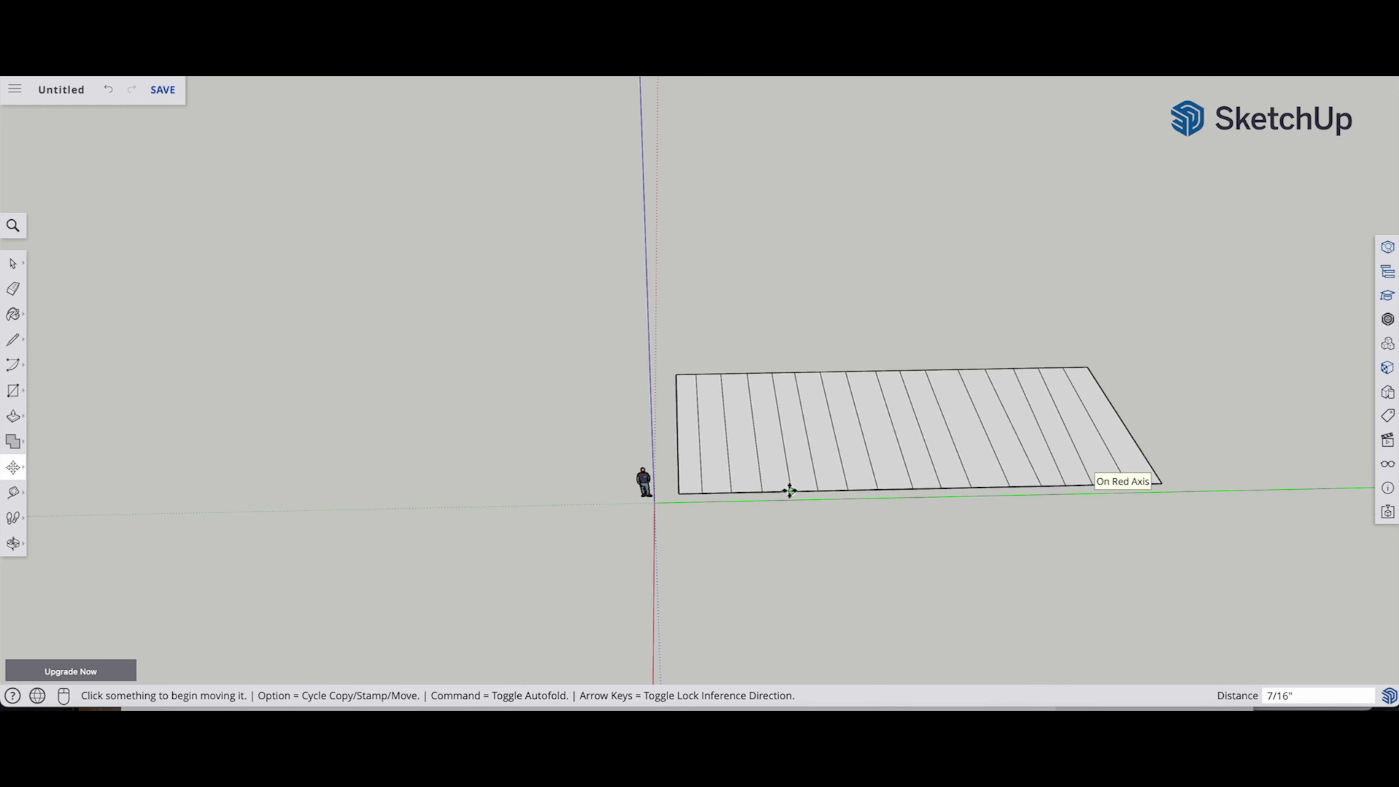
left_click(1093, 486)
left_click(1099, 481)
left_click(1094, 483)
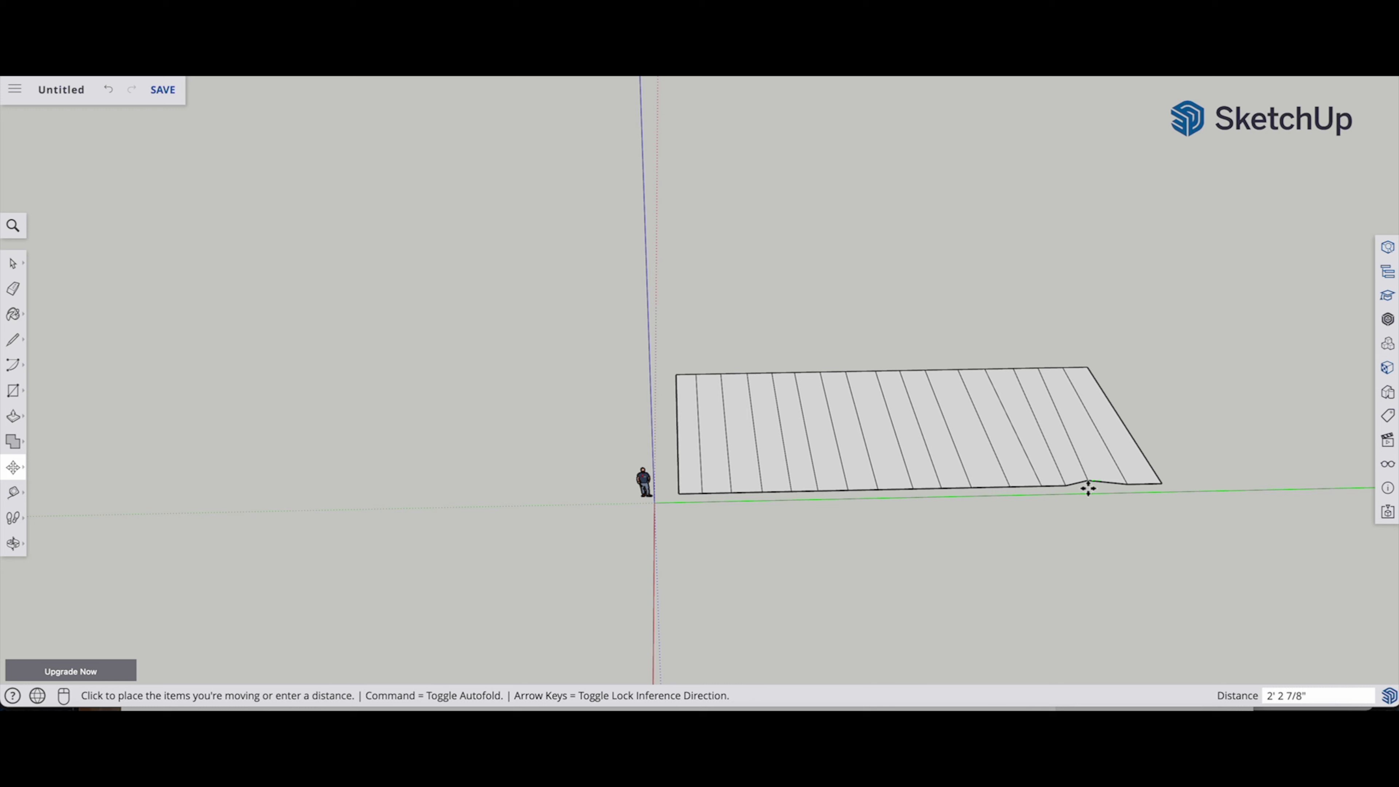
left_click(1095, 488)
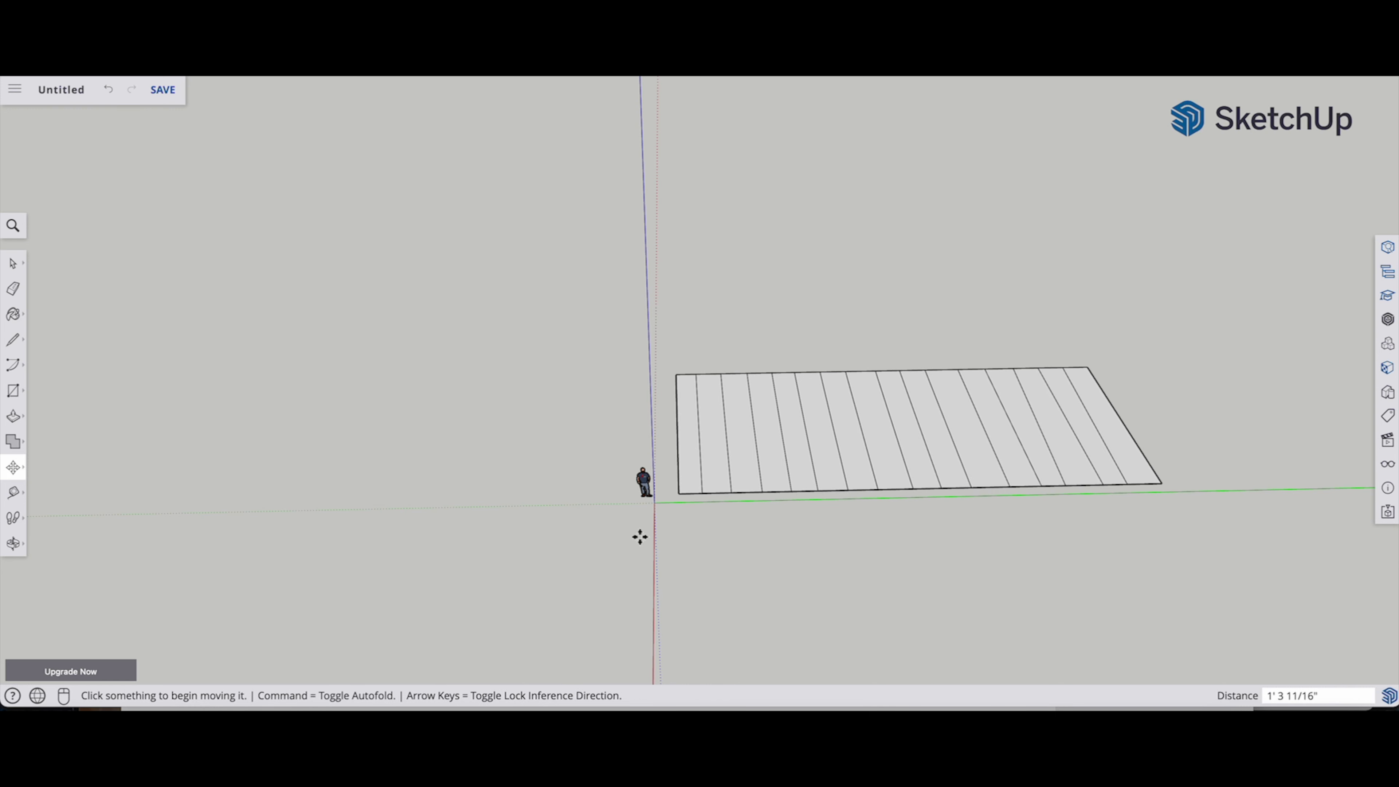
left_click(700, 447)
left_click(719, 442)
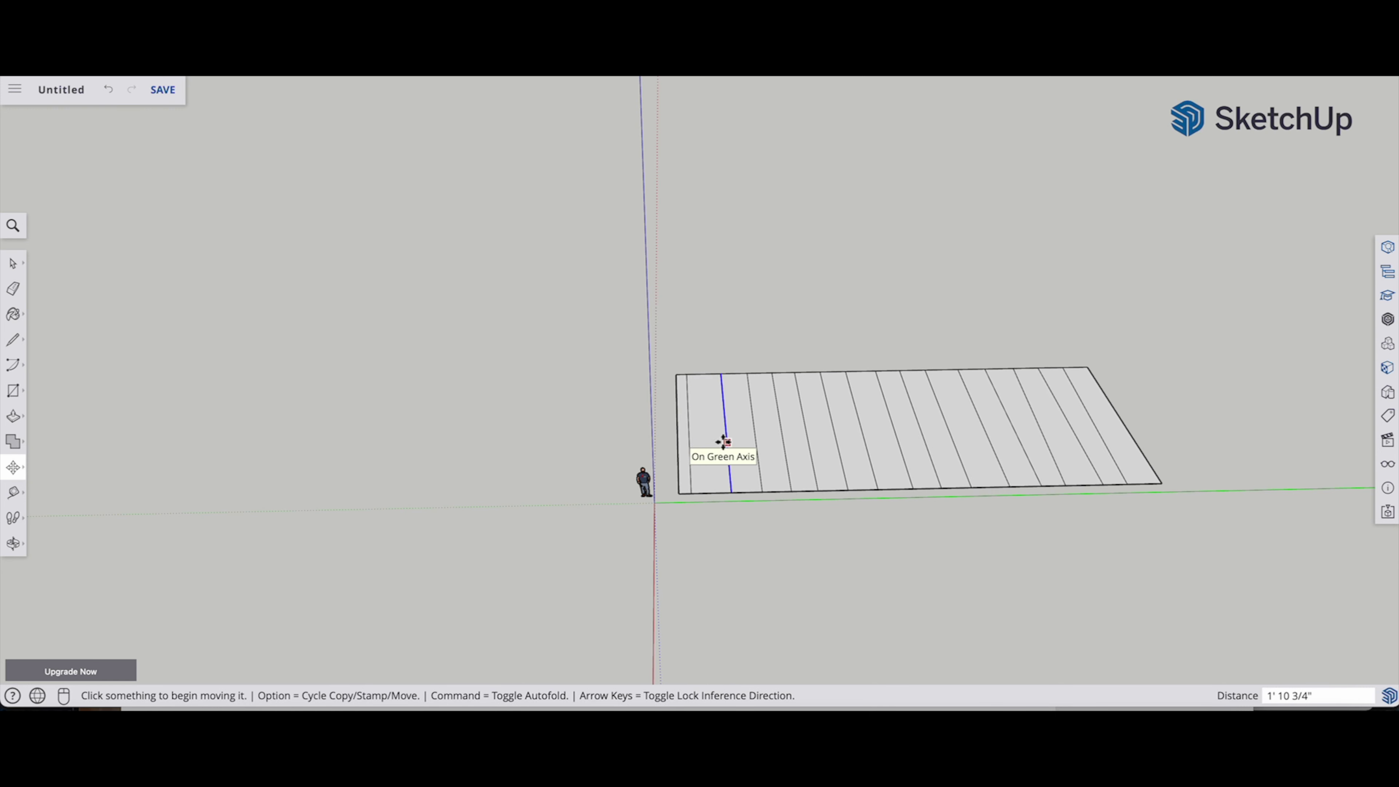
left_click(719, 442)
left_click(776, 438)
left_click(773, 439)
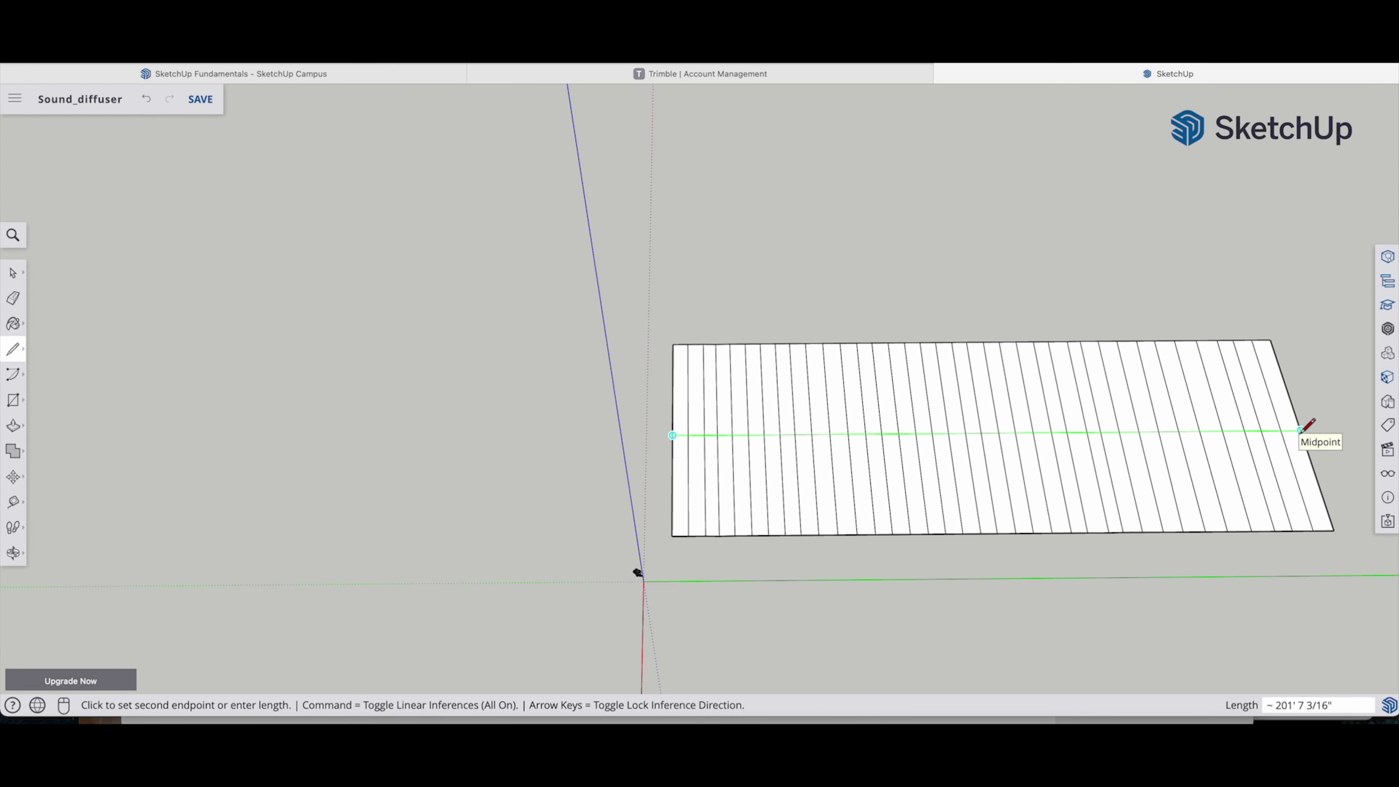
Finish the centre line across the panel and start another edge-to-edge line.
left_click(1301, 430)
left_click(672, 389)
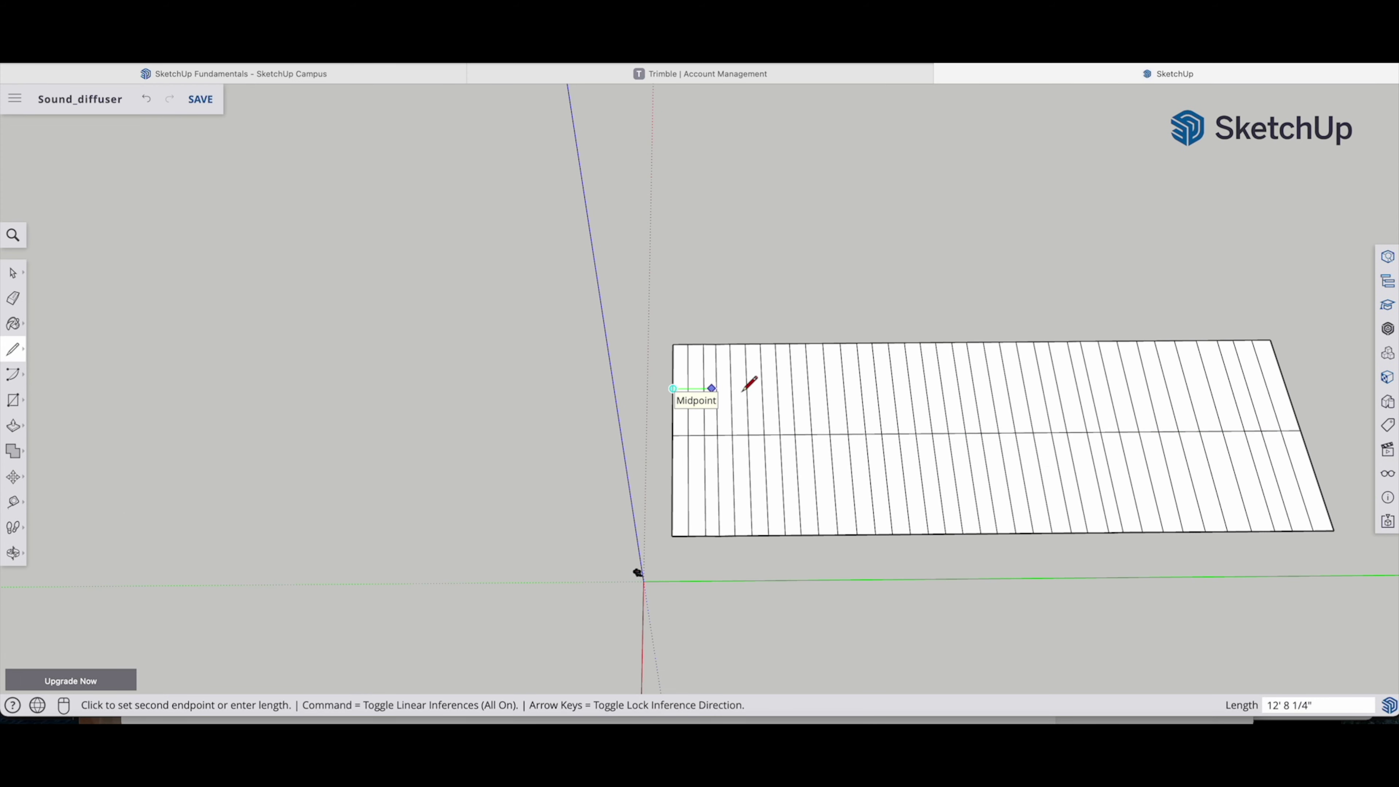